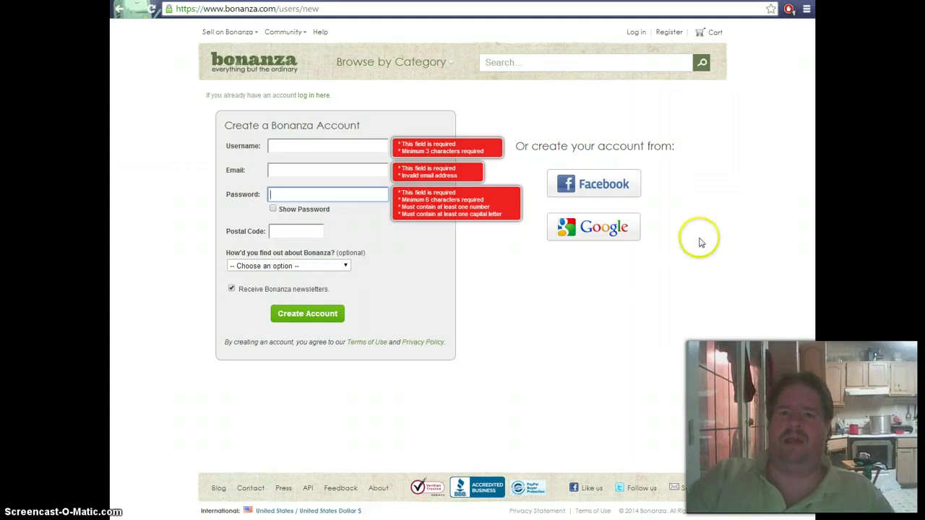
left_click(672, 35)
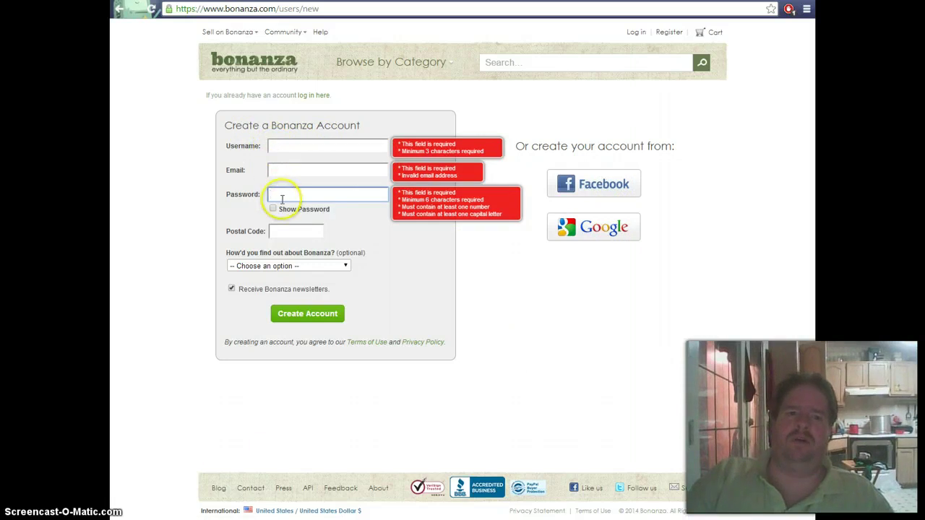
left_click(286, 232)
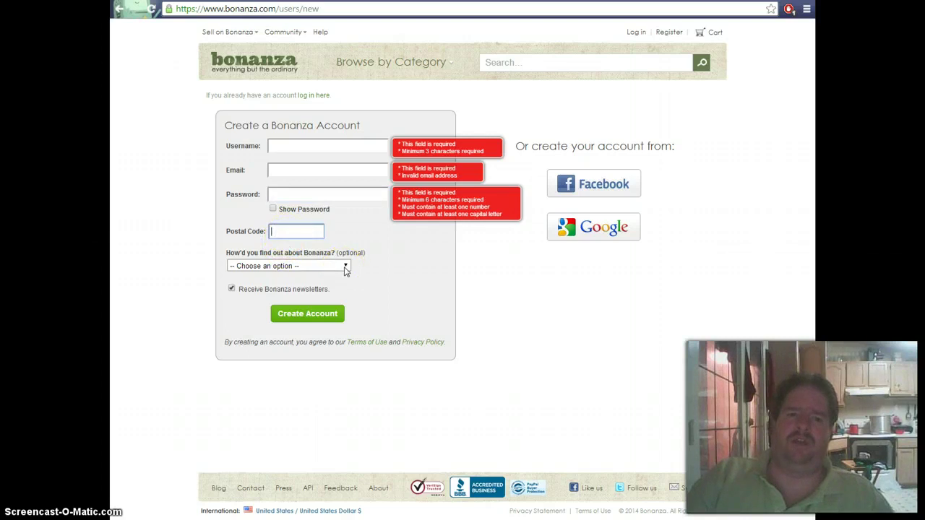
left_click(345, 267)
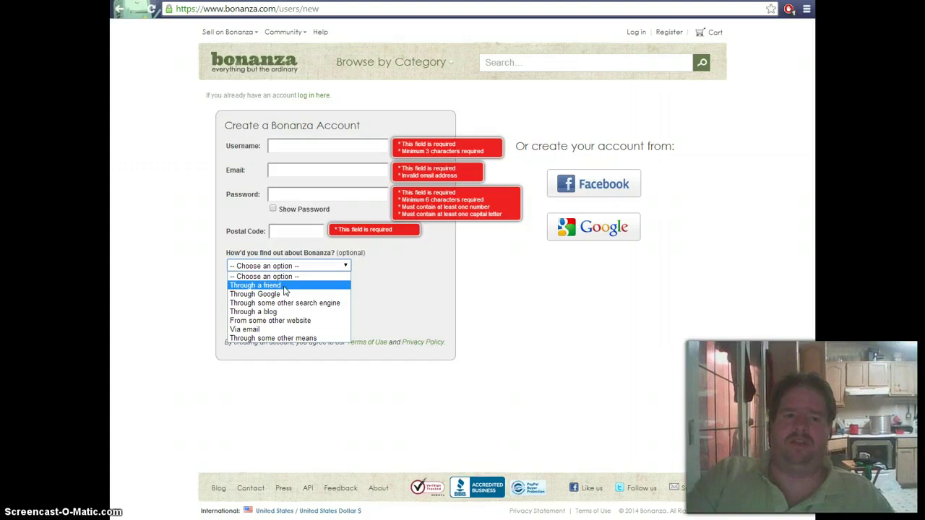
left_click(514, 296)
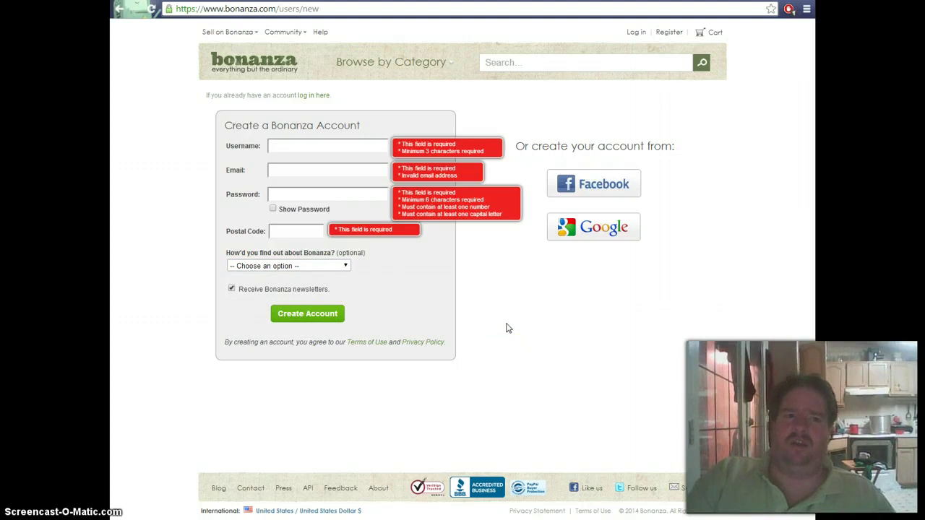
left_click(487, 248)
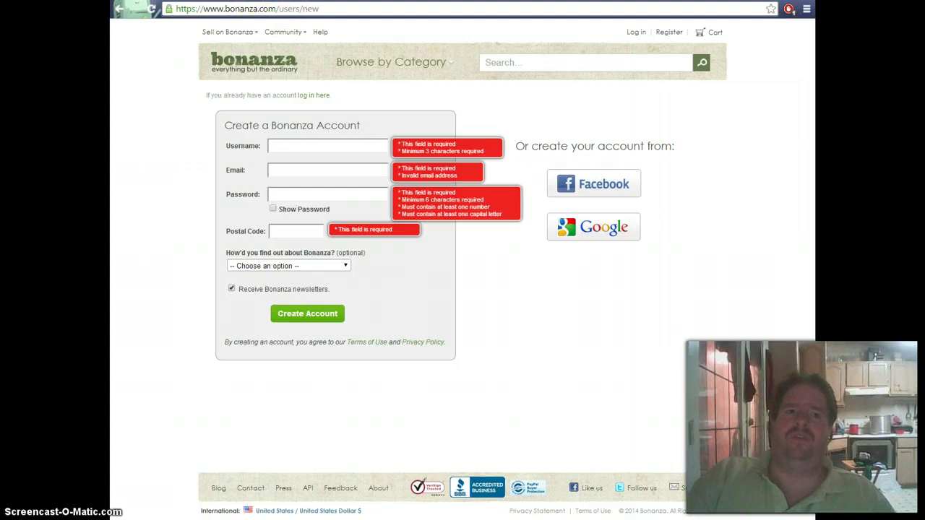
- Choose the Gmail account and enter its password to sign in
left_click(413, 259)
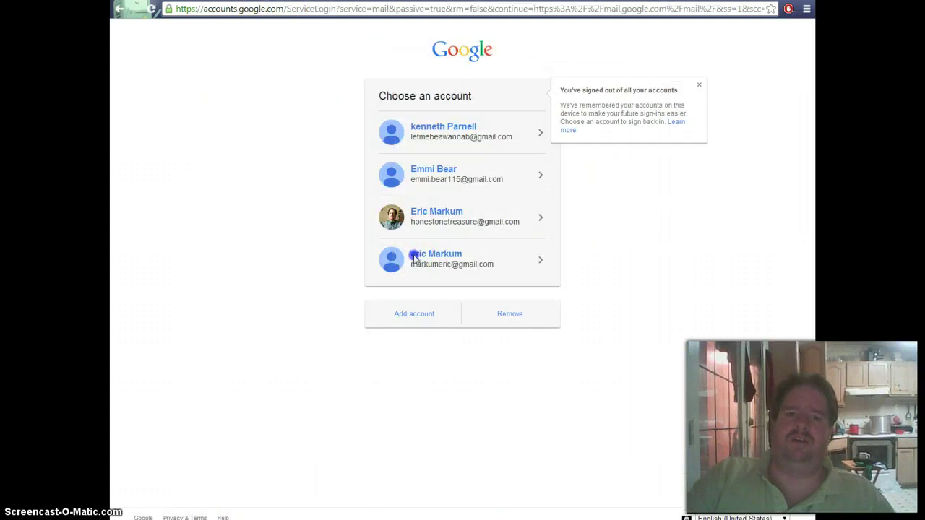
left_click(439, 268)
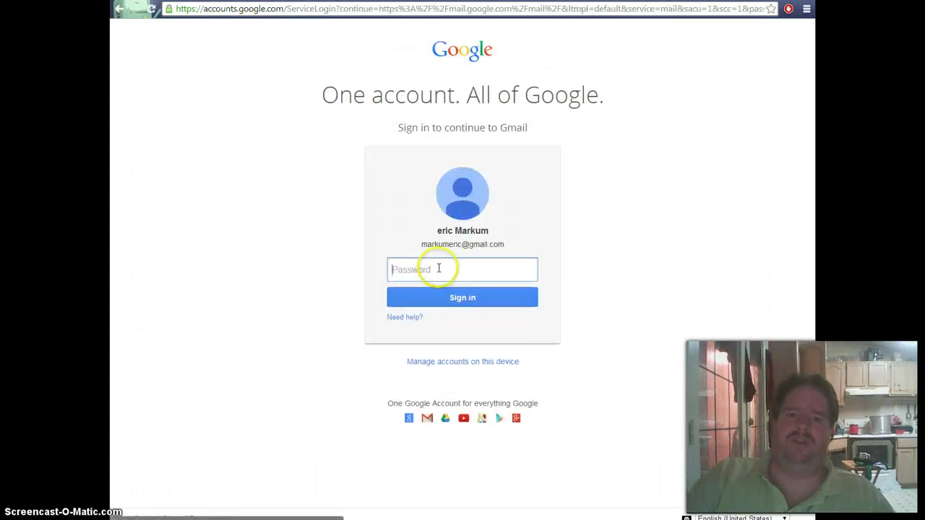
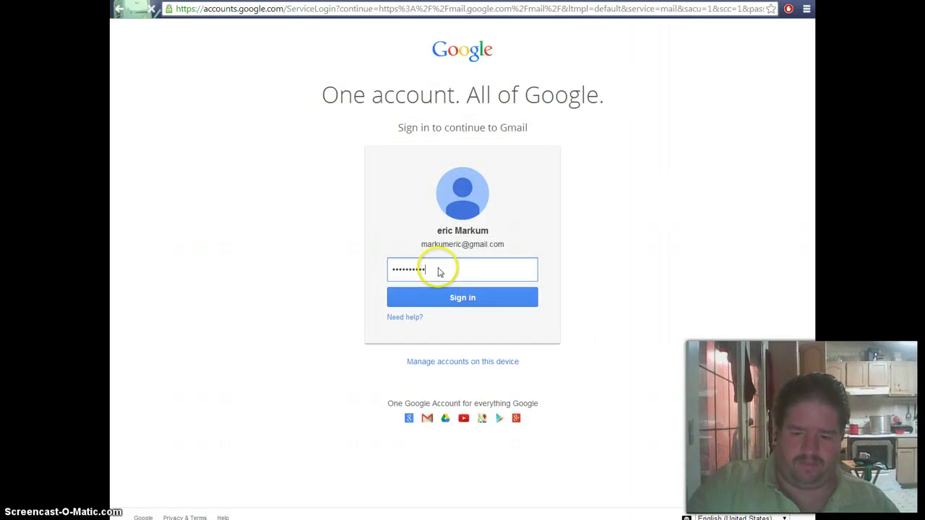
key("Return")
left_click(453, 319)
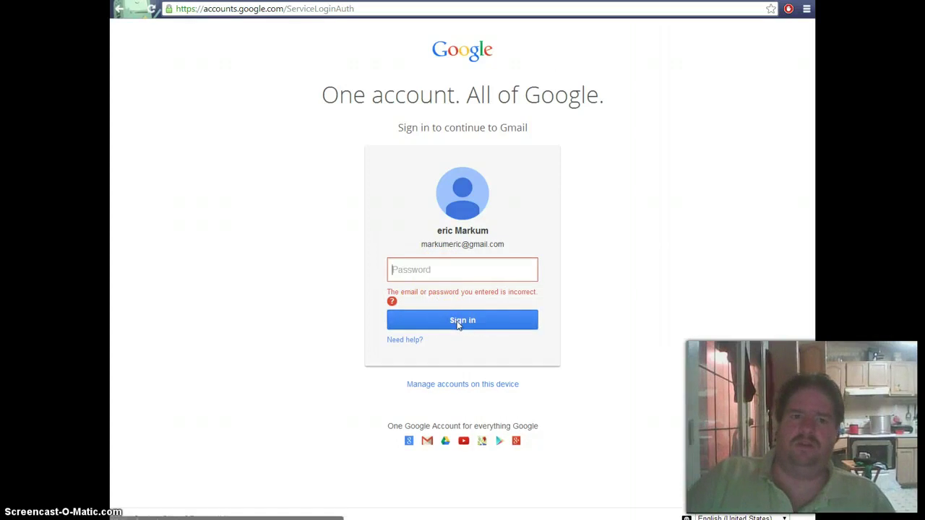
- Re-enter the corrected password until the Gmail inbox with Bonanza emails loads
left_click(482, 311)
left_click(471, 273)
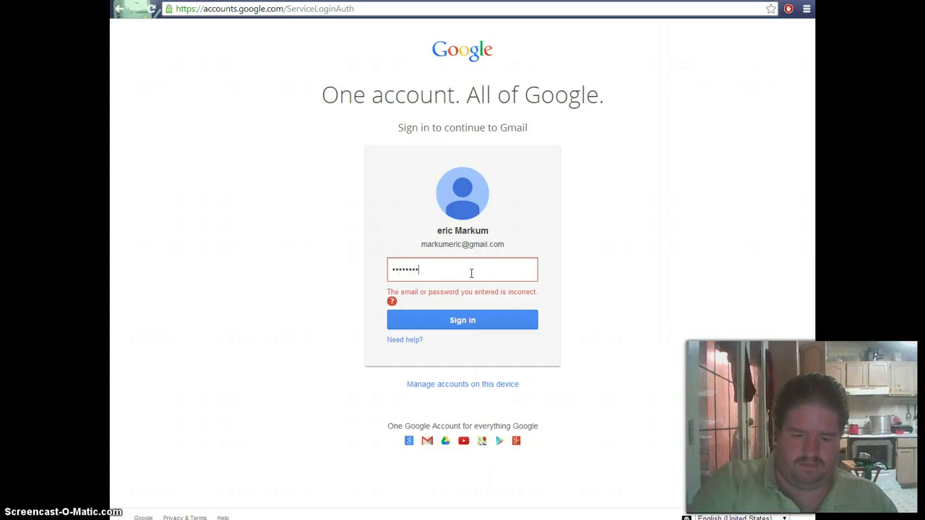
left_click(485, 270)
left_click(439, 280)
key("BackSpace")
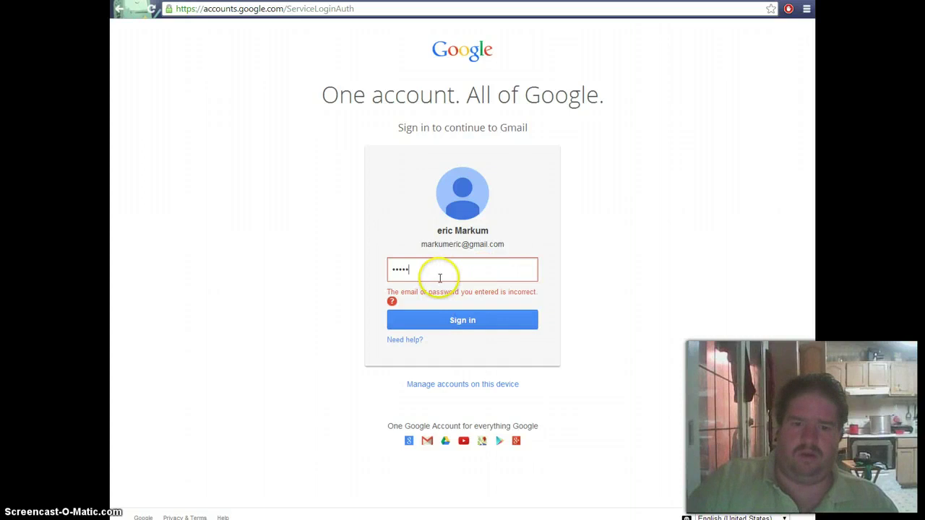
type("•••••••")
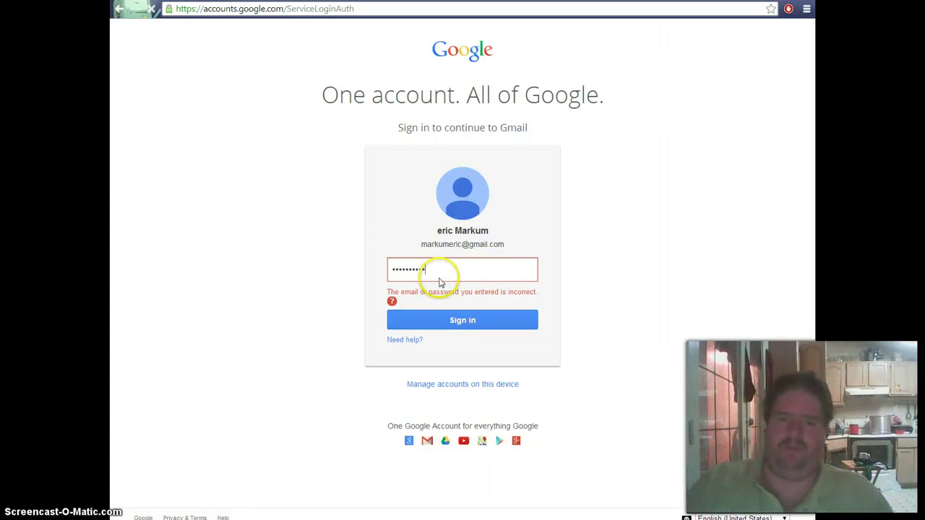
type("•")
key("Return")
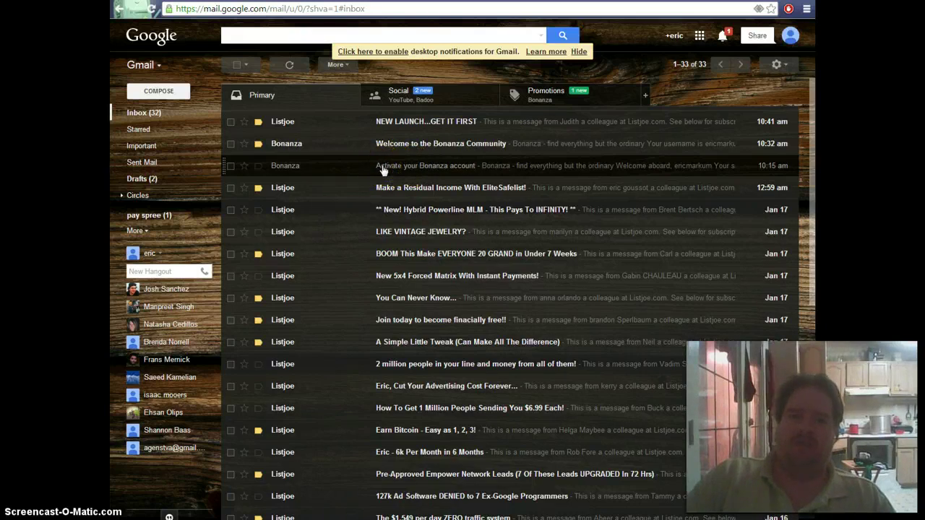
- Open the 'Welcome to the Bonanza Community' email and follow its link to Bonanza's homepage
left_click(382, 169)
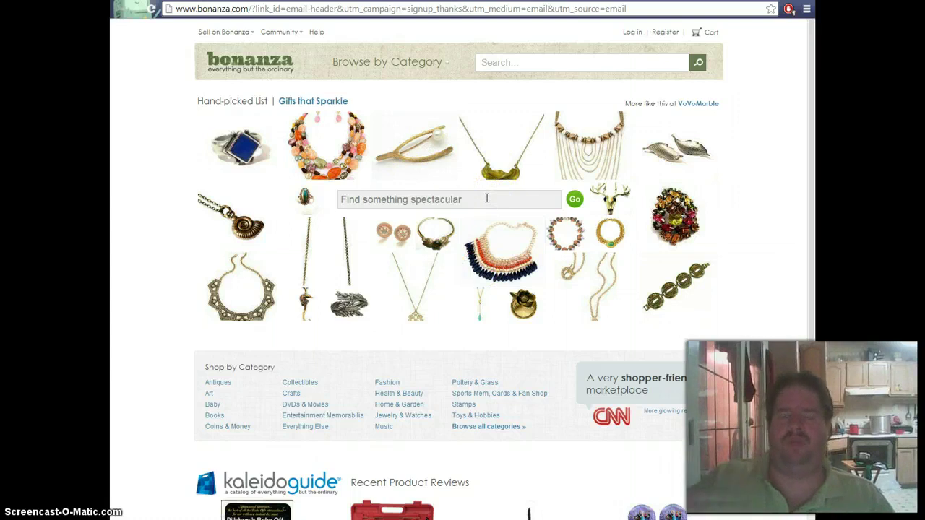
left_click(510, 143)
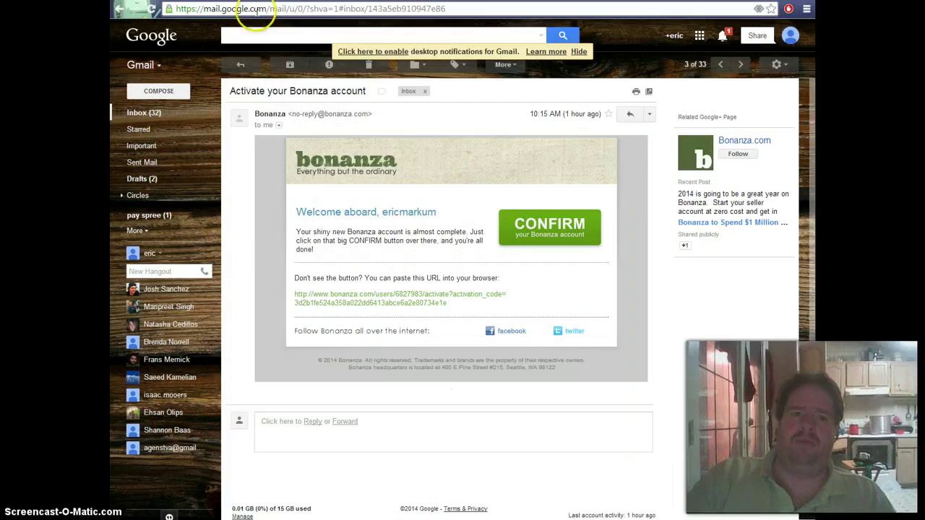
left_click(139, 113)
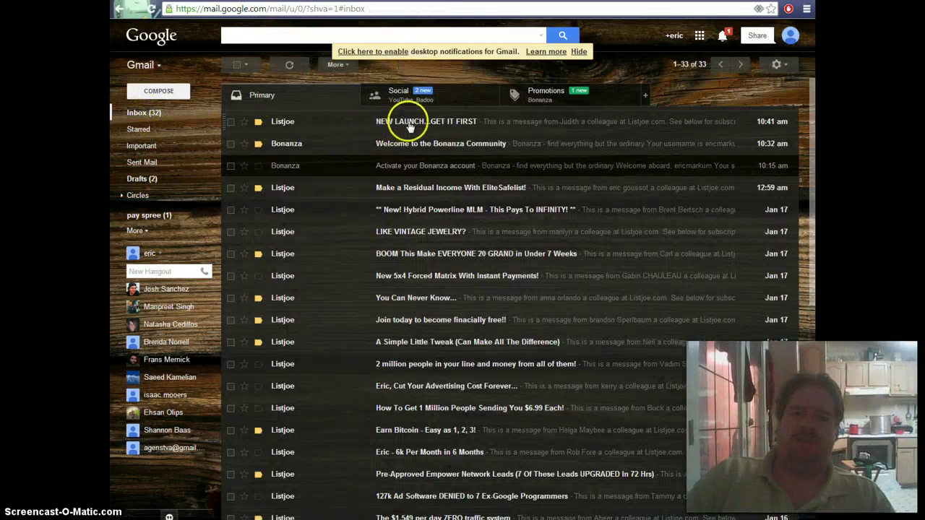
left_click(399, 144)
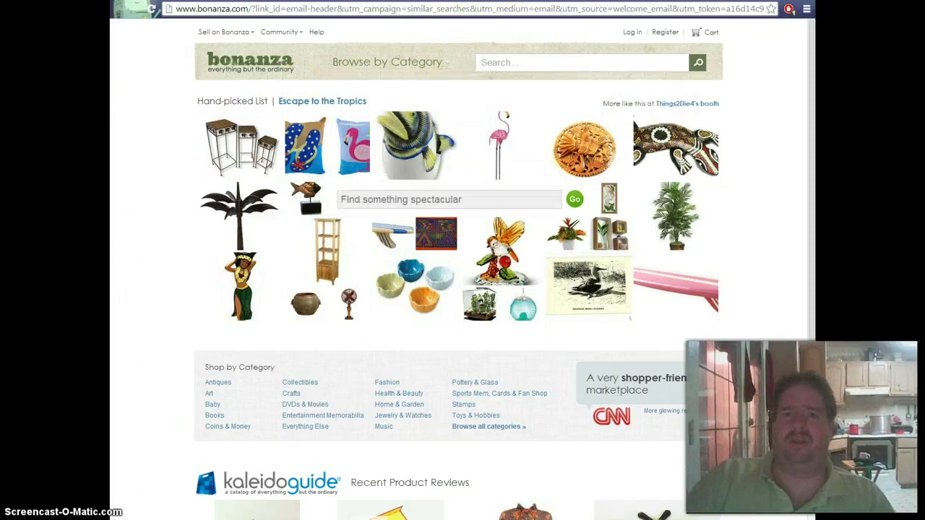
key("ctrl+w")
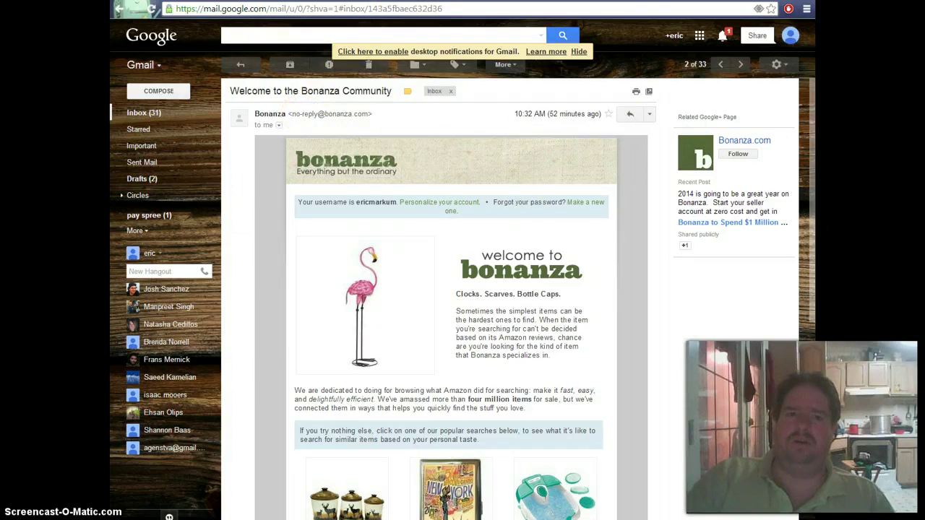
key("alt+Tab")
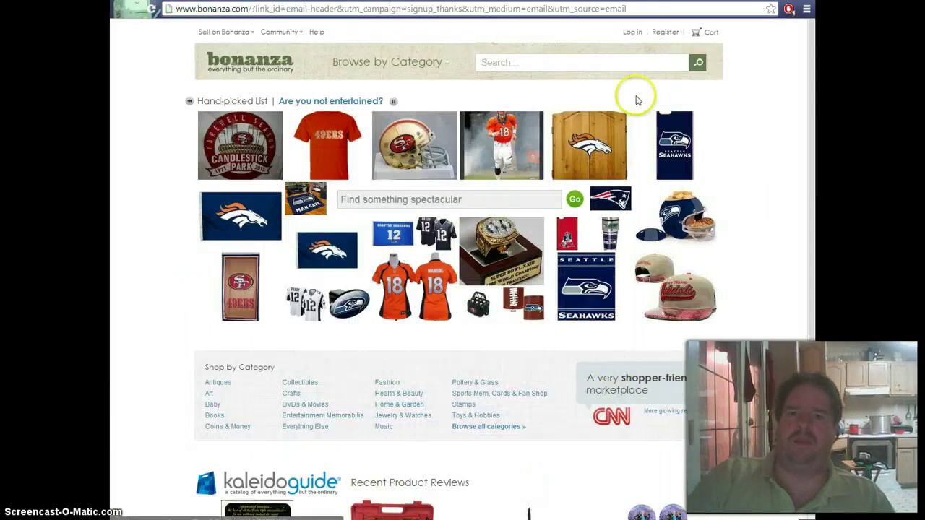
- Log in to Bonanza with the corrected account username and password
left_click(633, 33)
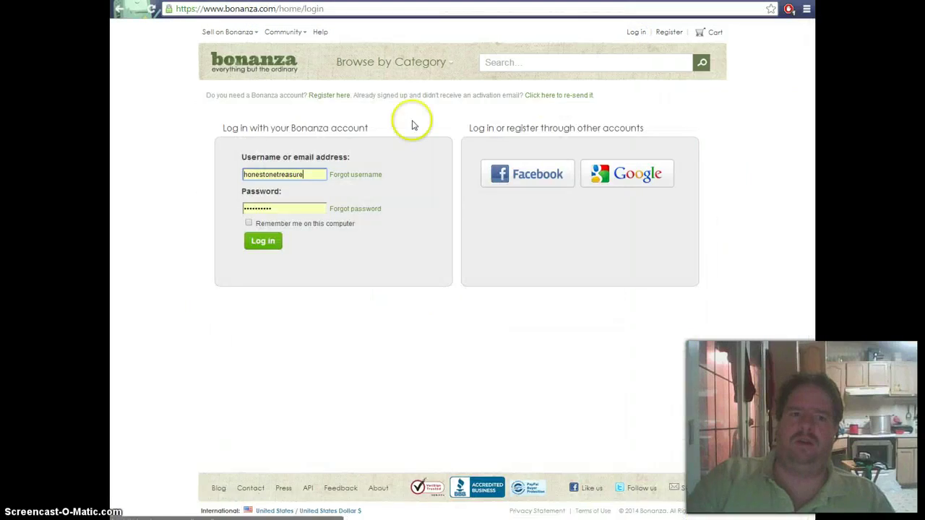
left_click(304, 174)
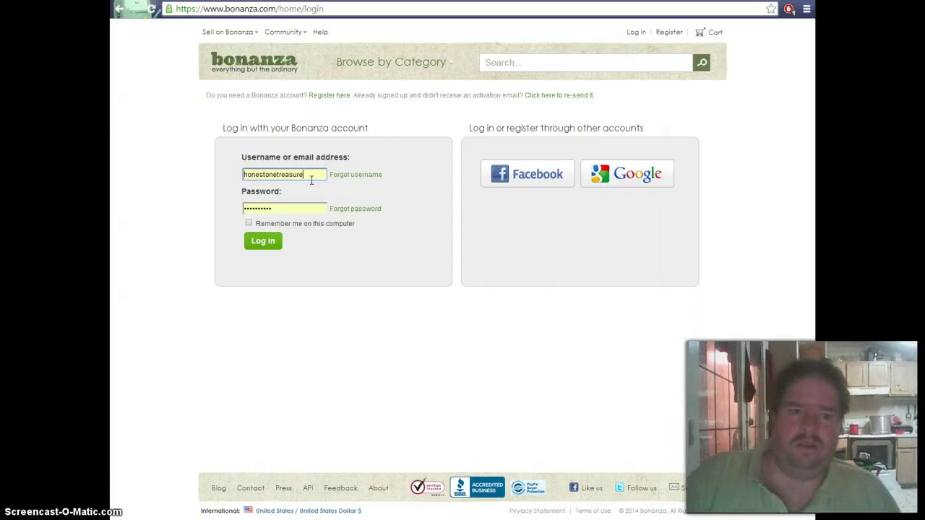
key("BackSpace")
key("BackSpace")
key("BackSpace")
key("BackSpace")
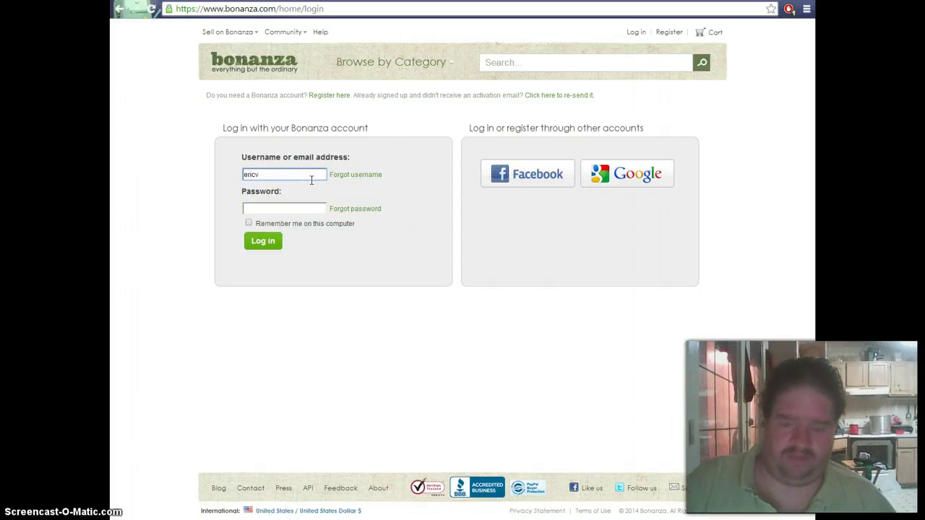
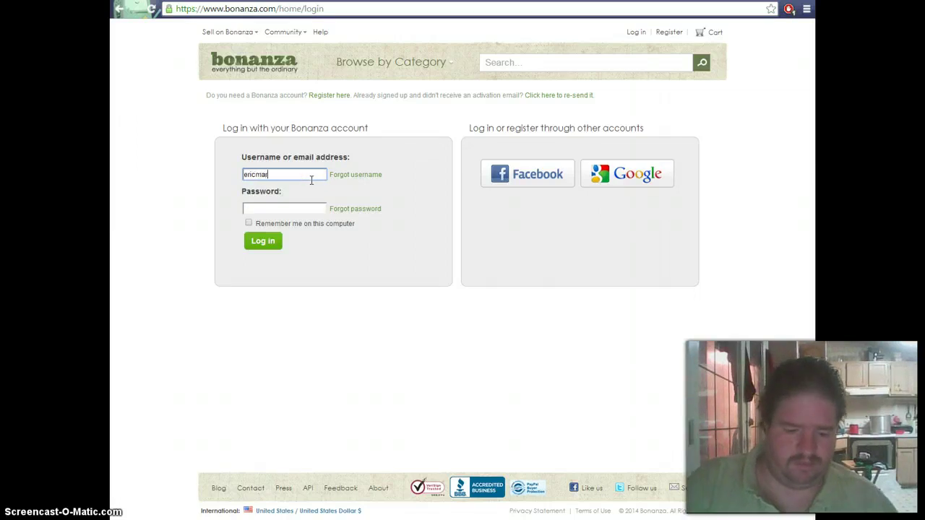
left_click(281, 208)
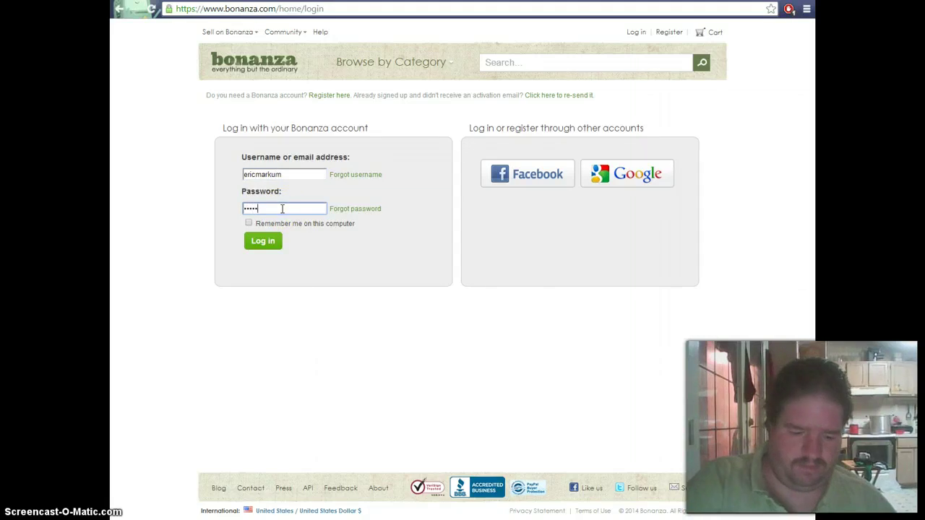
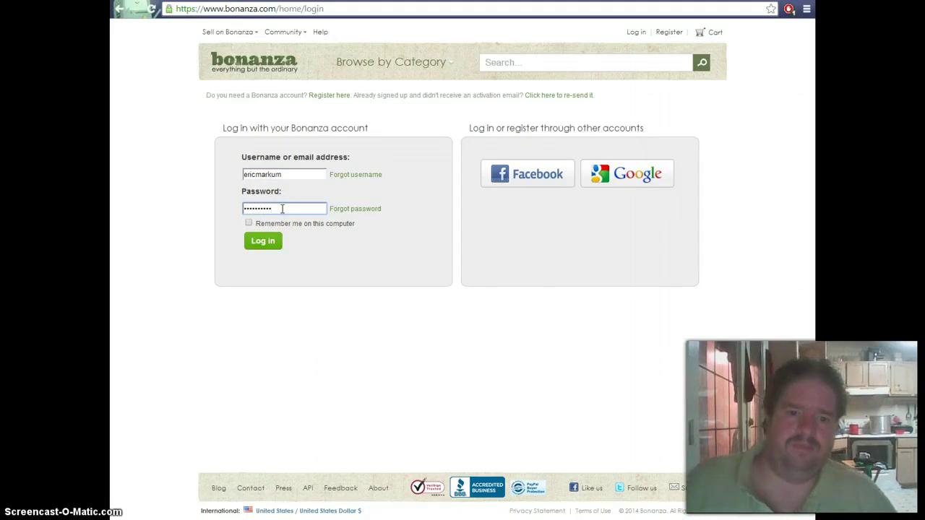
left_click(262, 242)
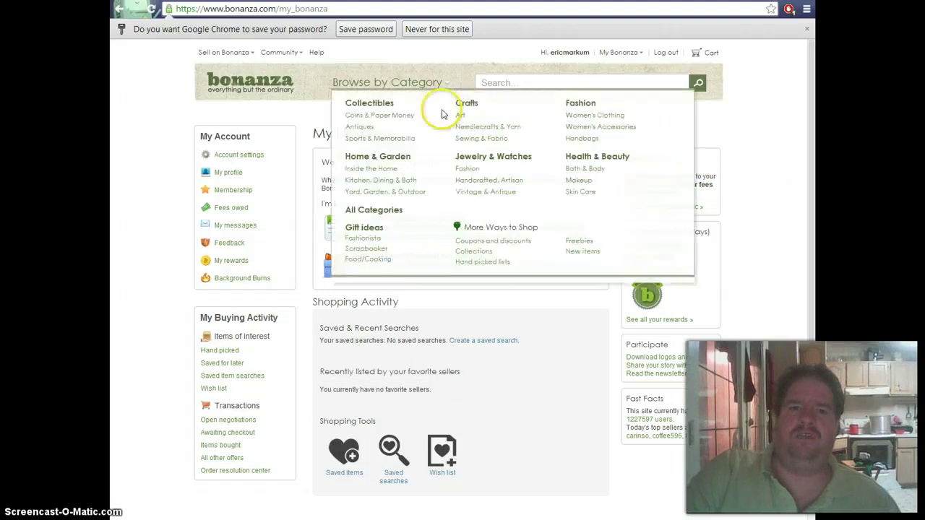
- Dismiss Chrome's save-password prompt and switch to the Amazon tab
left_click(376, 31)
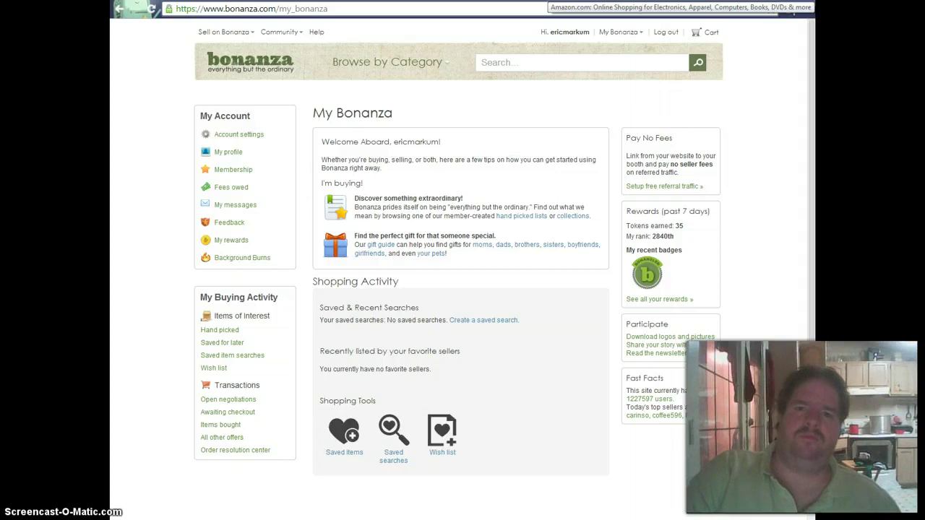
key("ctrl+Tab")
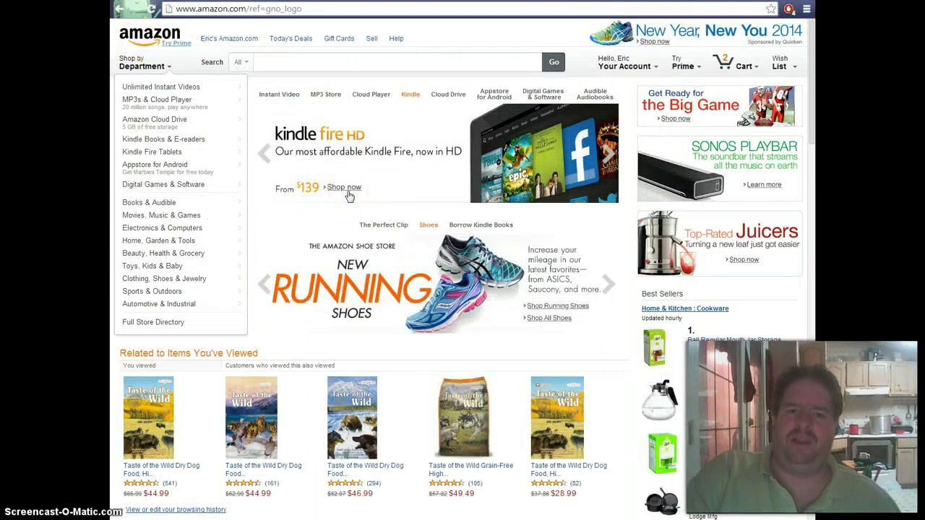
- Search Amazon for 'coffee pot' and open the Mr. Coffee BVMC-SJX33GT coffeemaker page
left_click(278, 62)
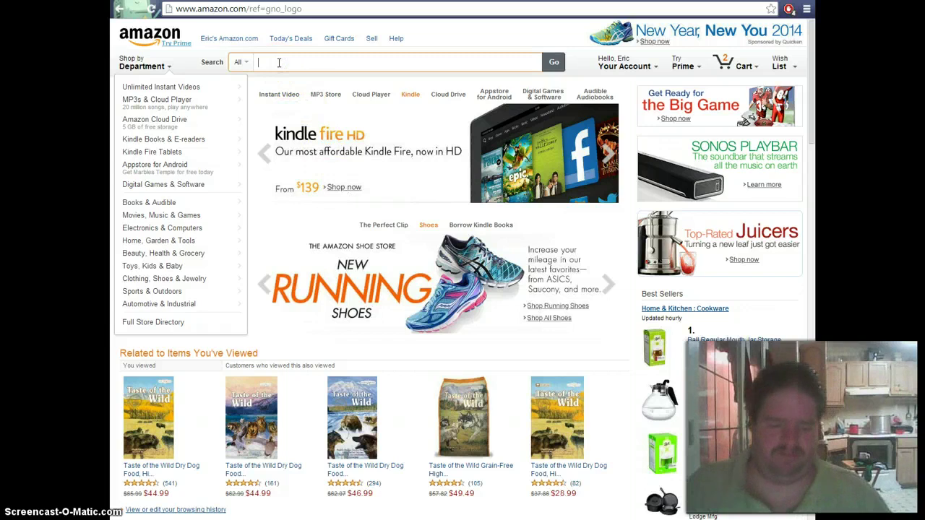
type("cofe")
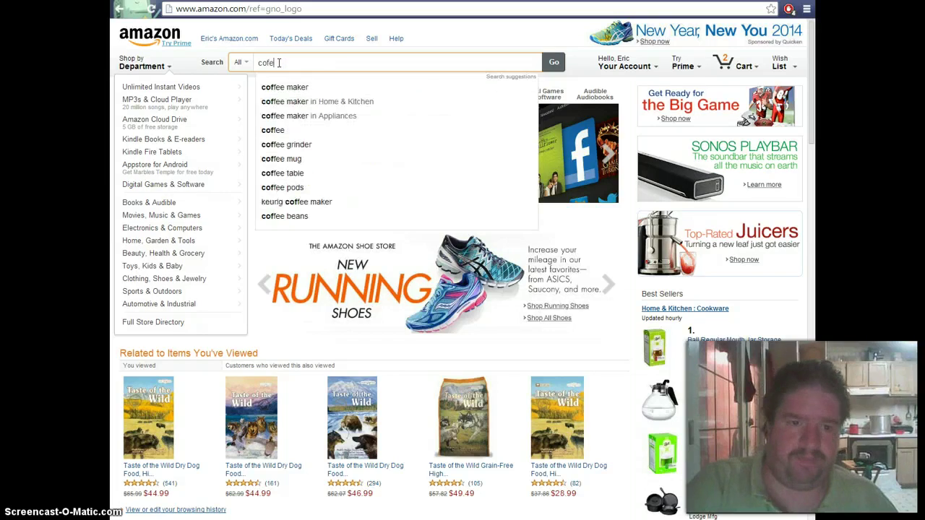
type("e p")
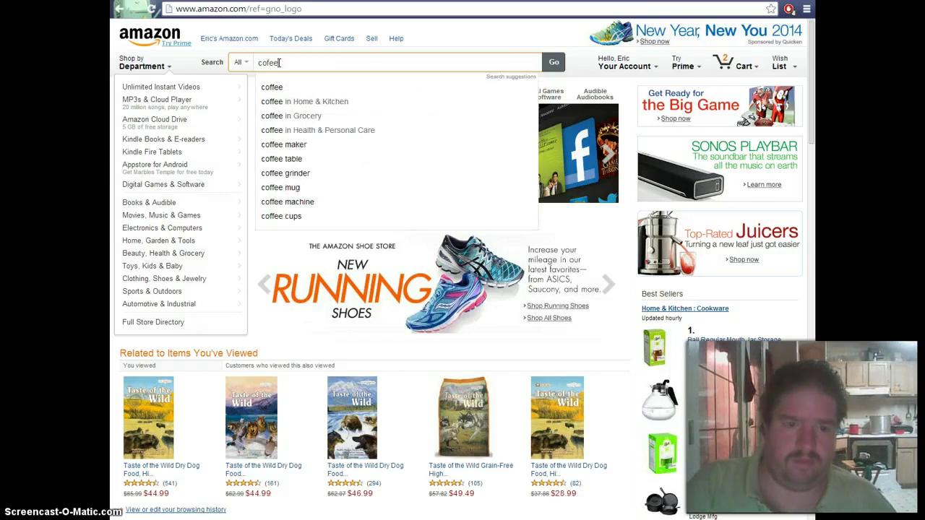
type("ot")
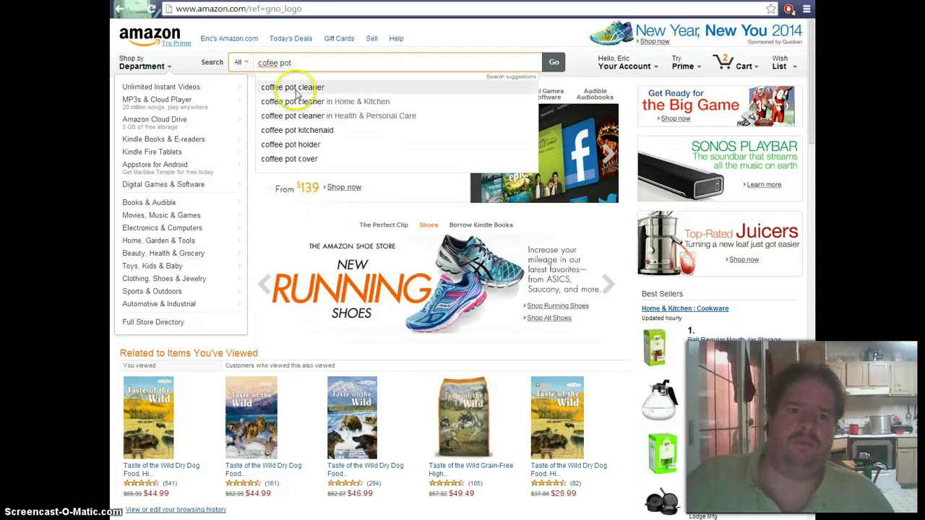
left_click(268, 63)
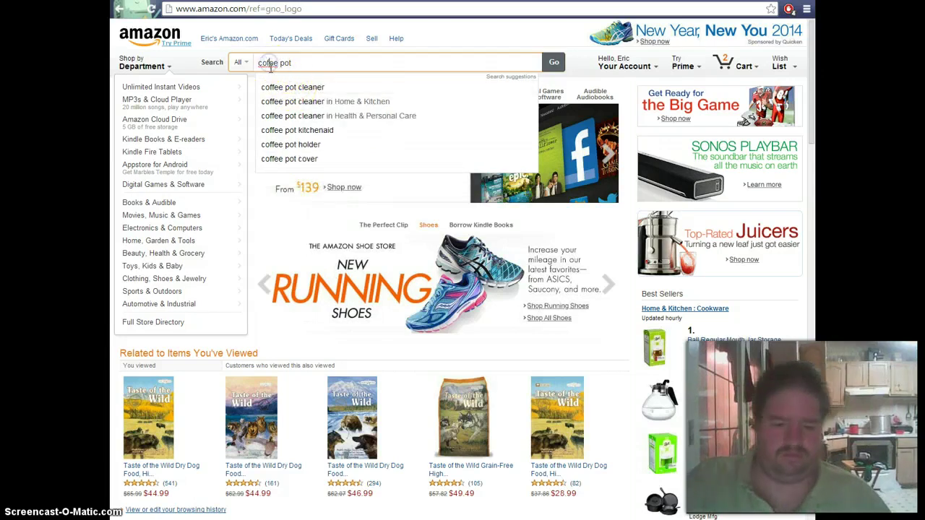
type("f")
left_click(555, 62)
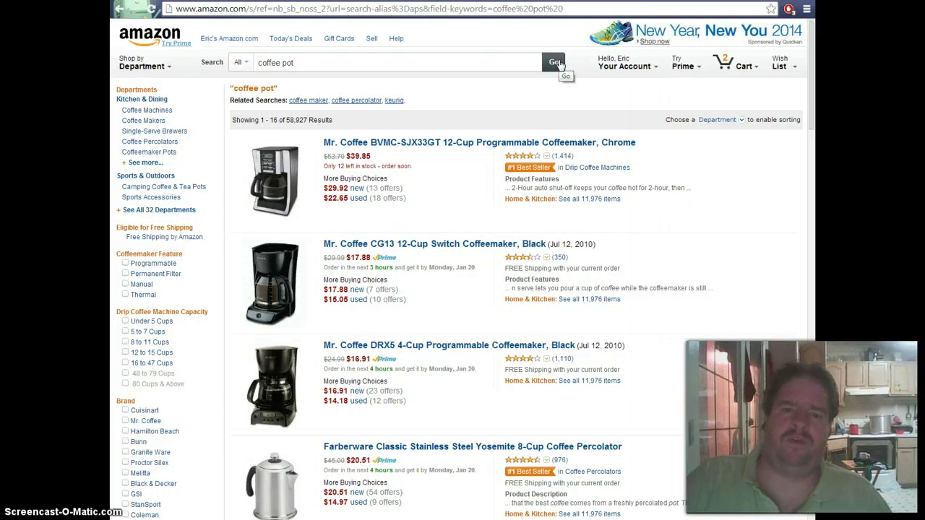
left_click(343, 143)
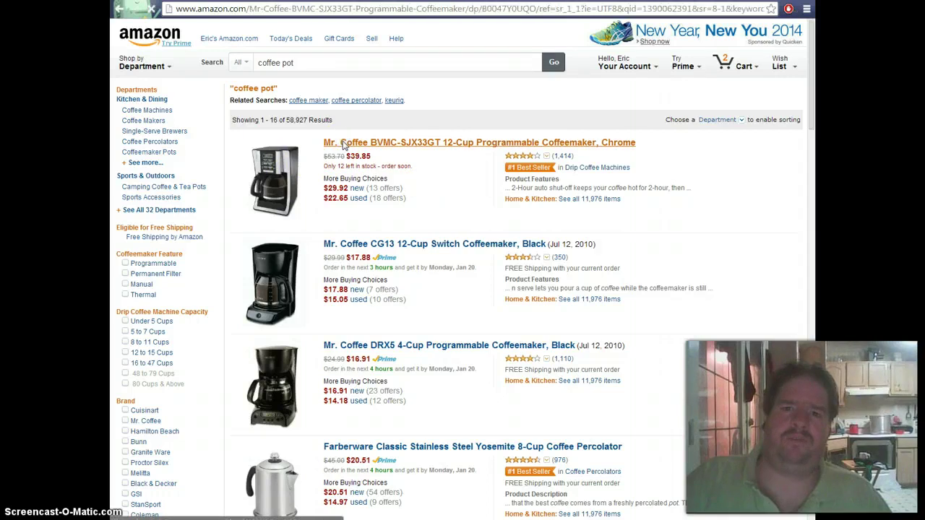
left_click(373, 115)
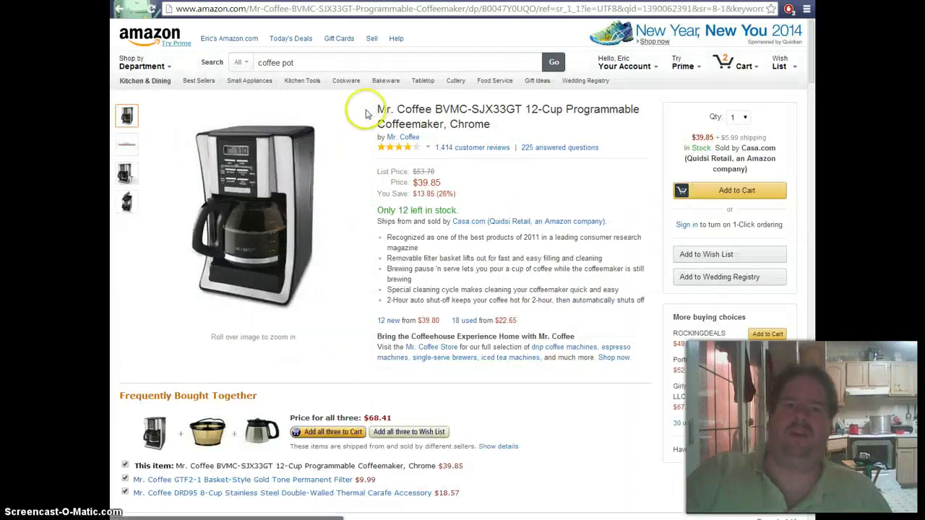
left_click(375, 171)
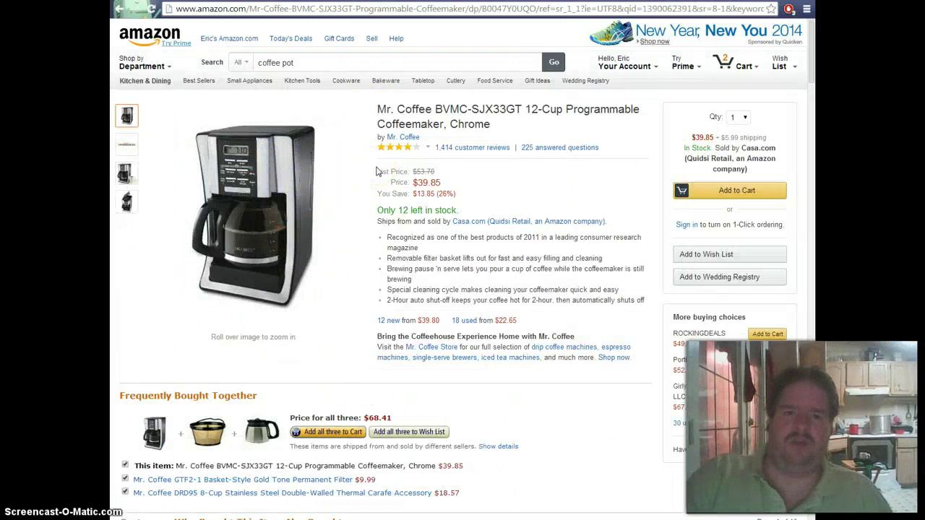
- Save the enlarged Mr. Coffee product photo to the Desktop as 'coffee pot.jpg'
left_click(264, 172)
left_click(362, 184)
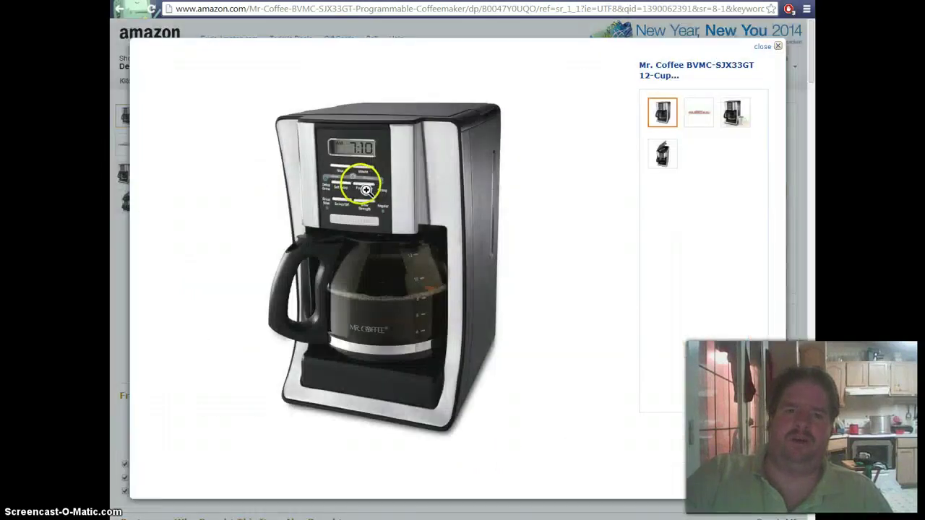
right_click(362, 187)
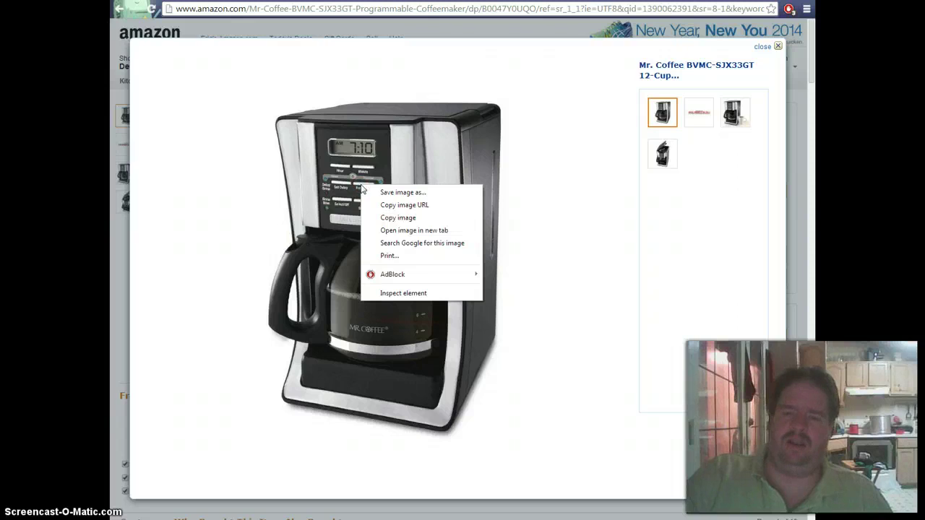
left_click(413, 193)
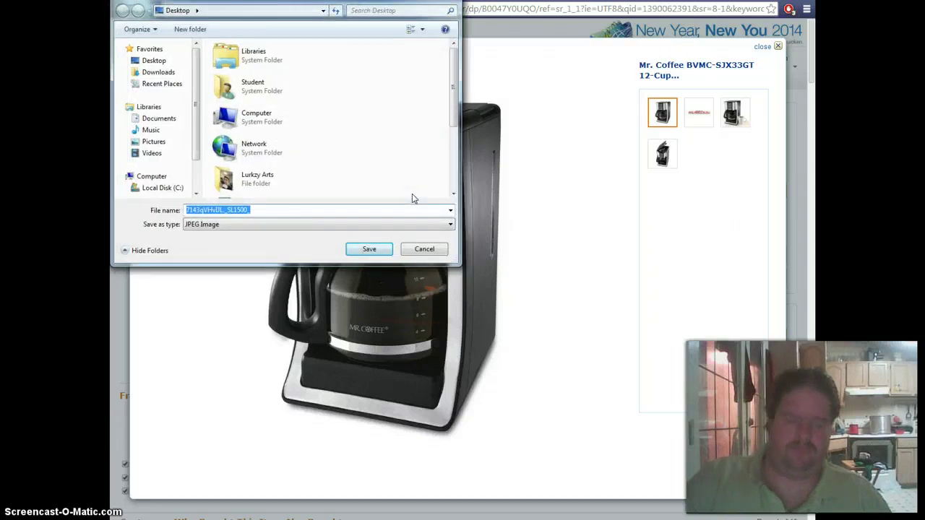
type("cofe")
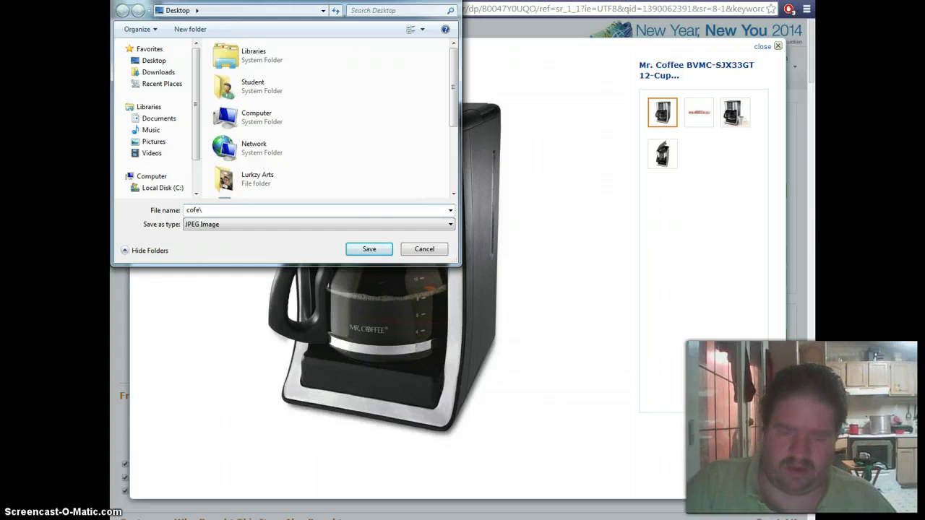
key("BackSpace")
type("f")
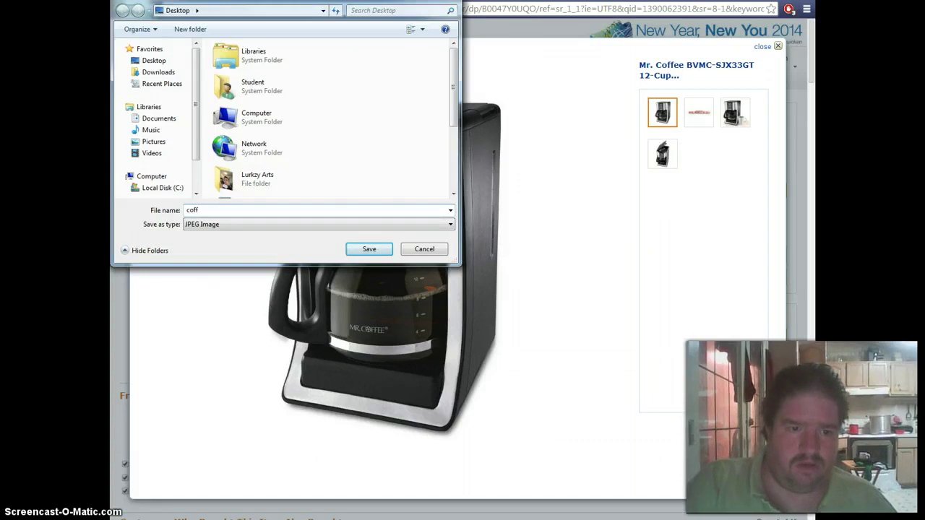
type("ee po")
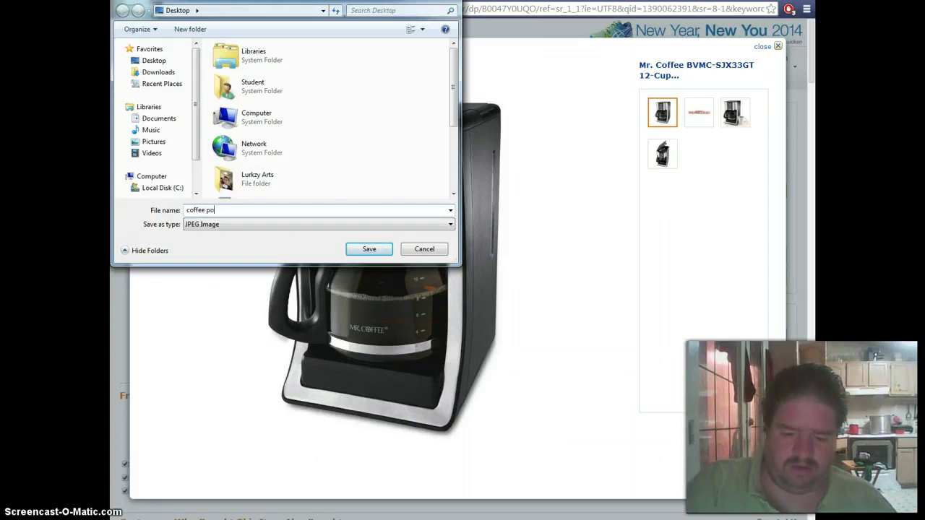
type("y")
key("BackSpace")
type("t")
left_click(367, 250)
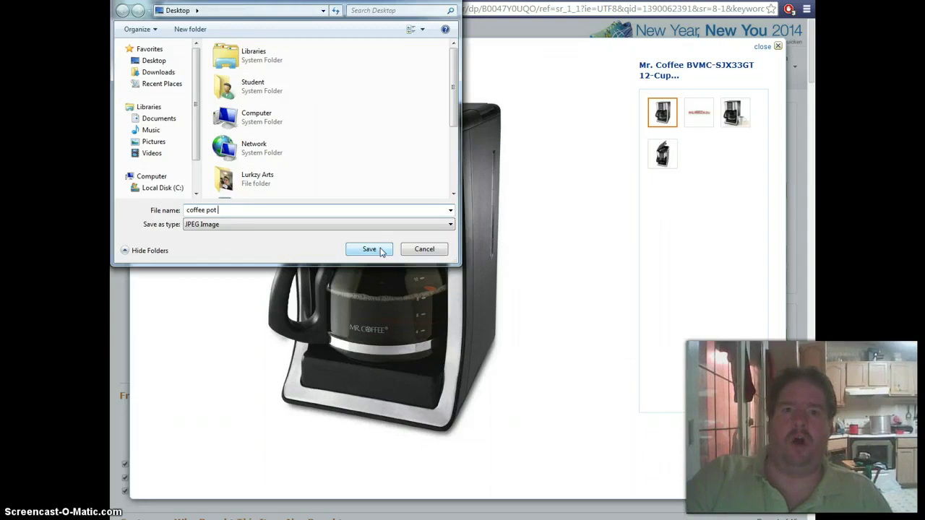
left_click(382, 250)
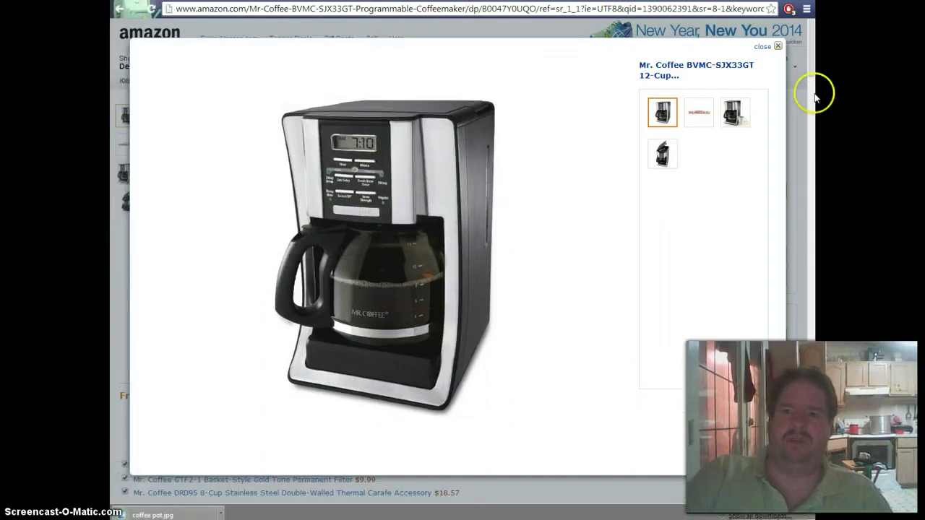
left_click(779, 44)
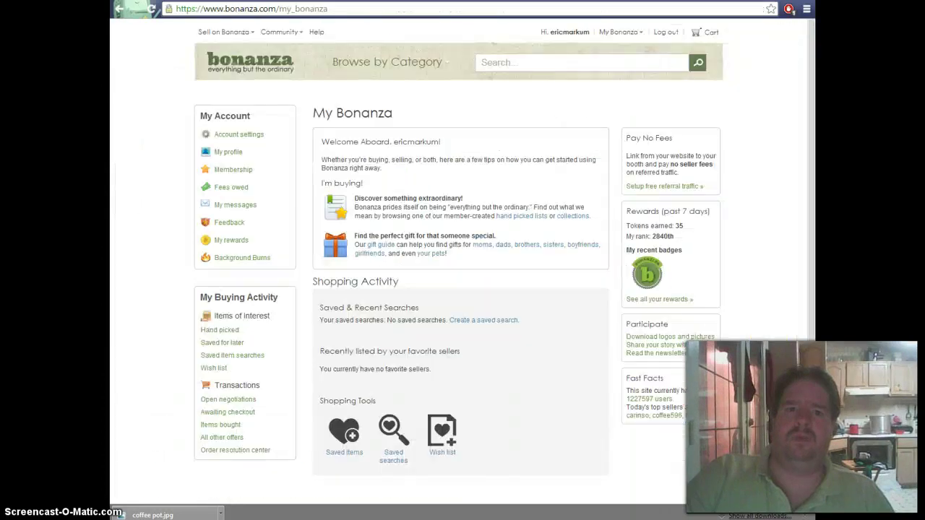
- On Bonanza, go to Add or edit items and start a new booth item
left_click(292, 117)
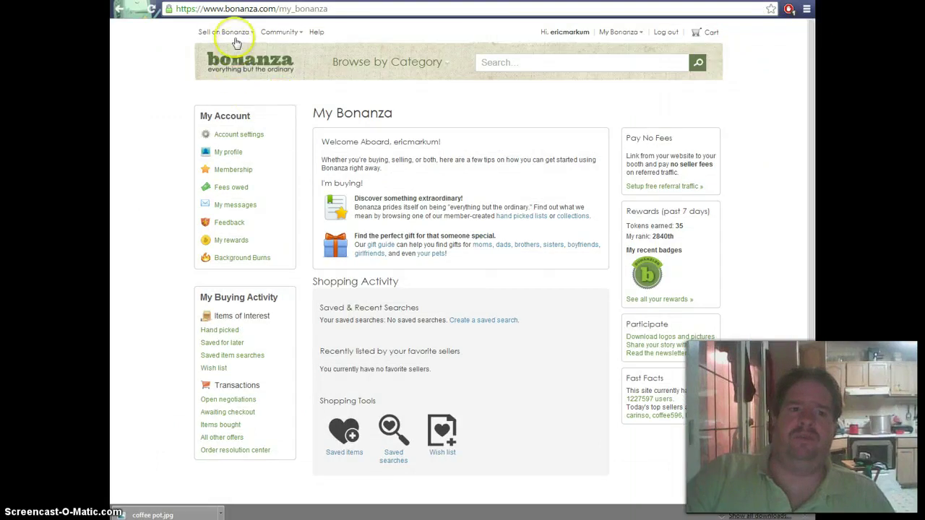
mouse_move(223, 32)
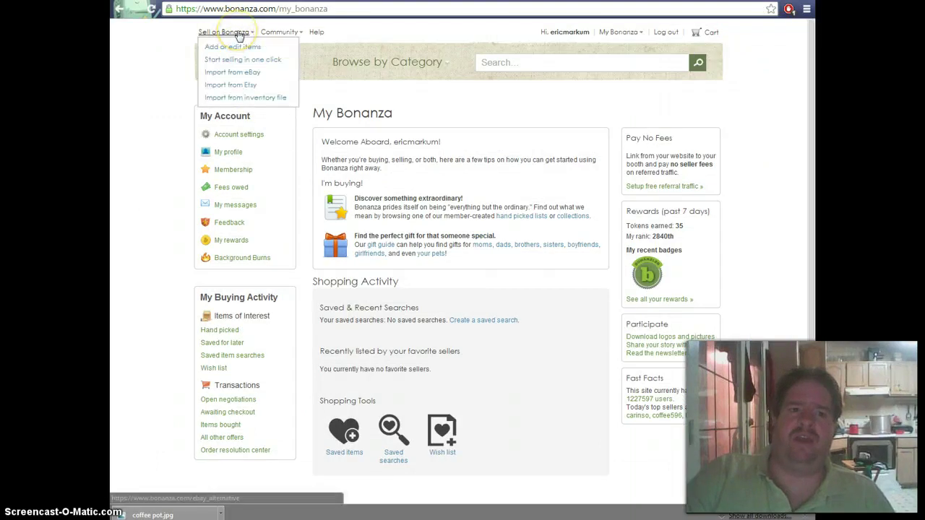
left_click(234, 48)
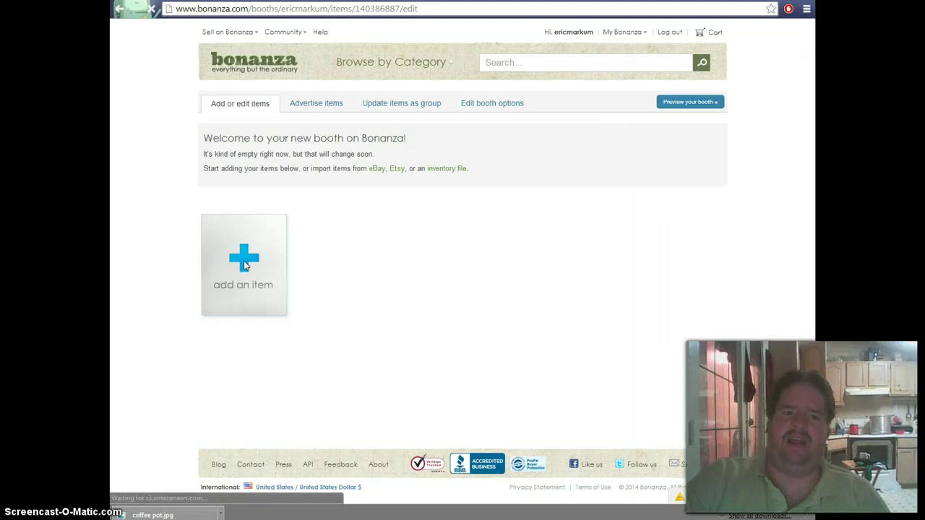
left_click(352, 172)
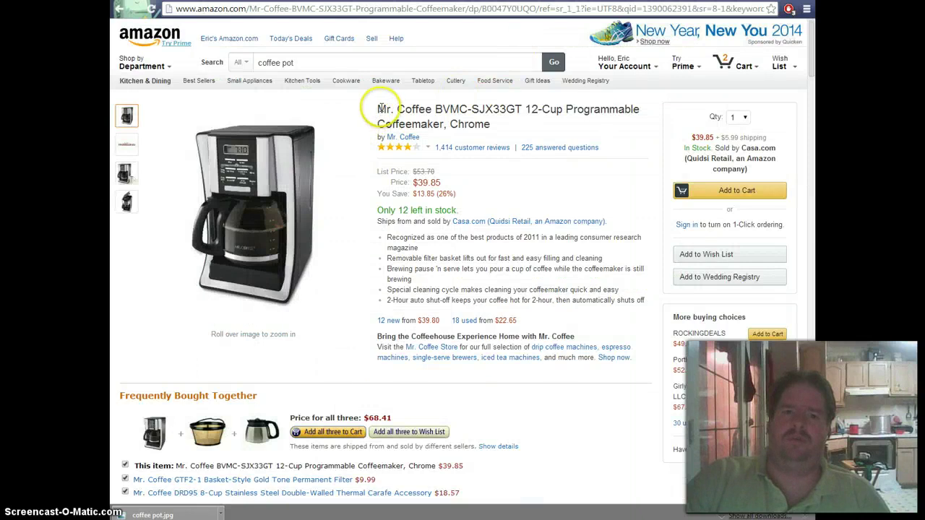
- Copy the full Mr. Coffee BVMC-SJX33GT product title from the Amazon page
left_click_drag(381, 109, 515, 124)
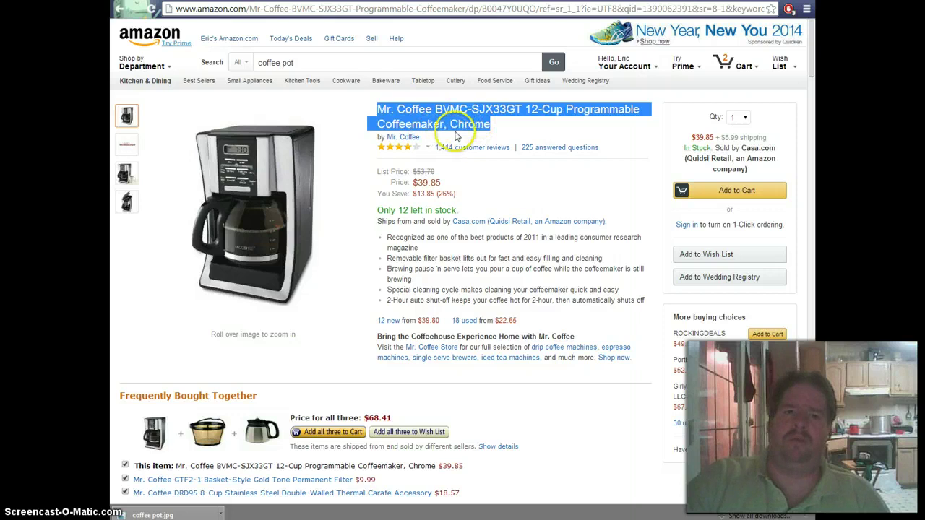
right_click(463, 118)
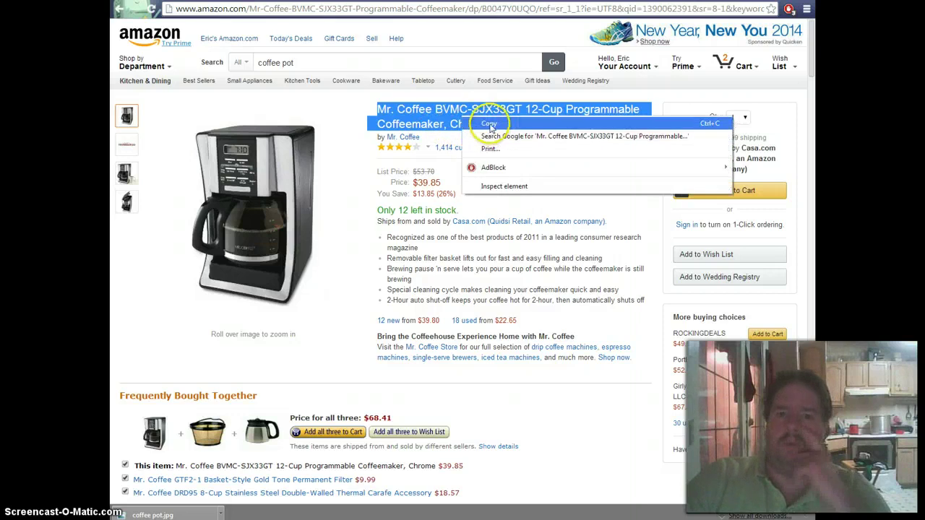
left_click(490, 124)
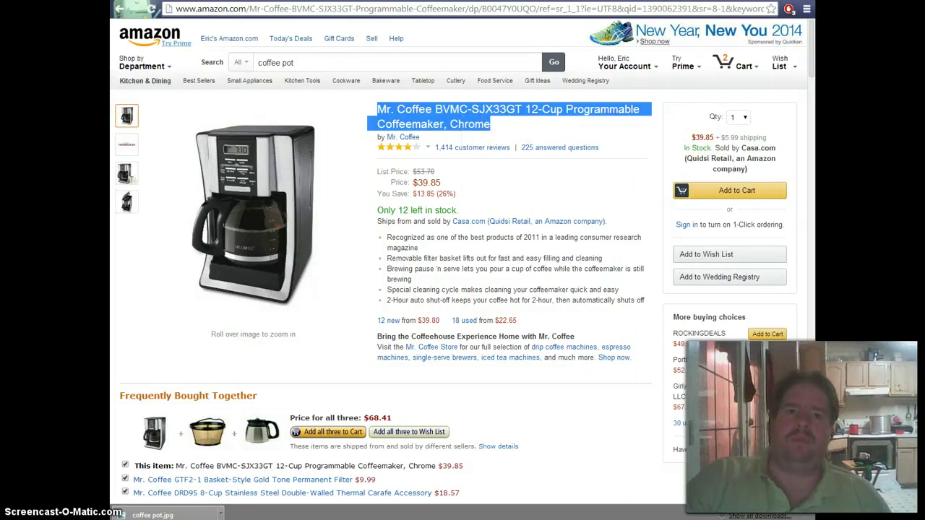
- Paste the copied Mr. Coffee title into Bonanza's 'Give your item a title' field
key("ctrl+Tab")
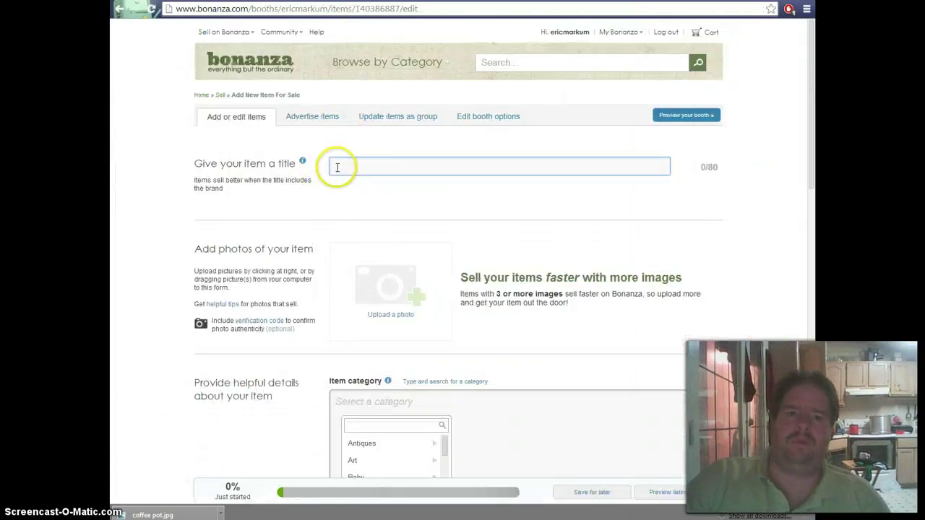
right_click(336, 166)
left_click(365, 229)
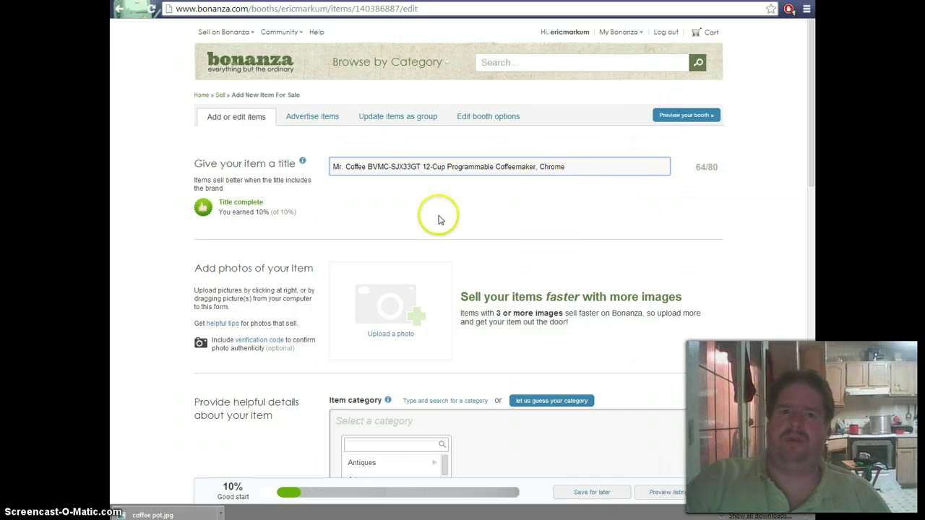
left_click(582, 167)
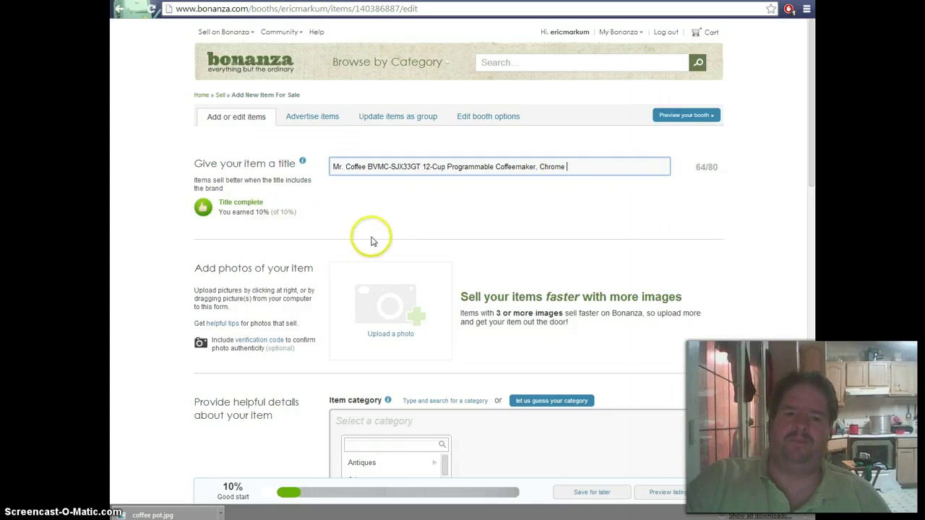
- Upload the saved coffee pot image as the listing's main photo
scroll(381, 237, "down", 1)
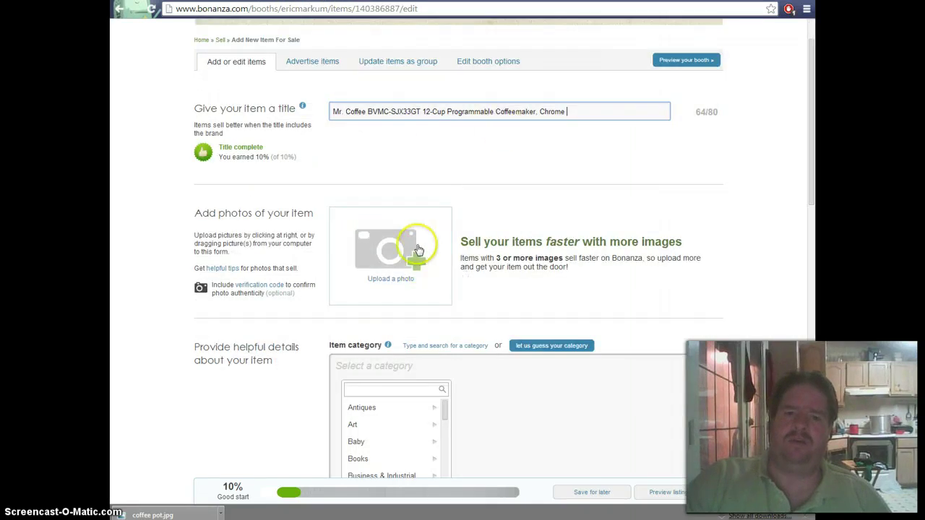
left_click(417, 260)
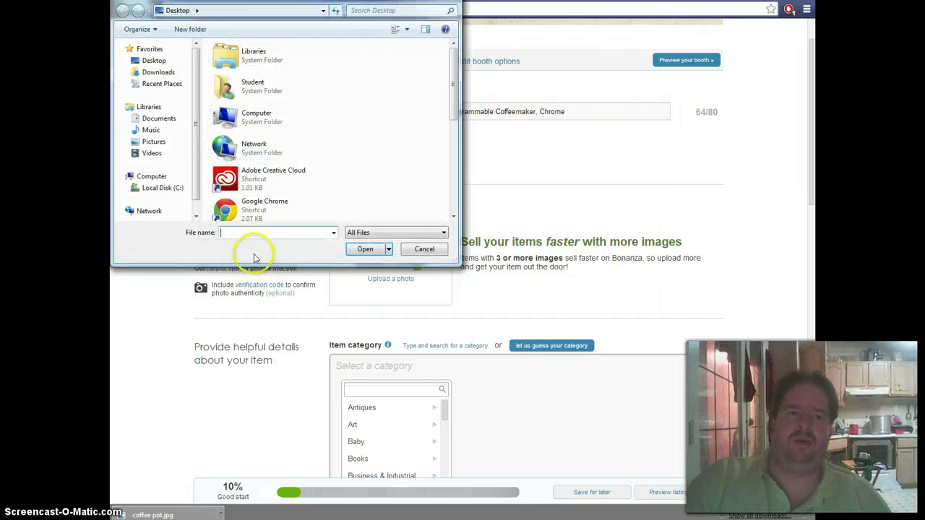
type("co")
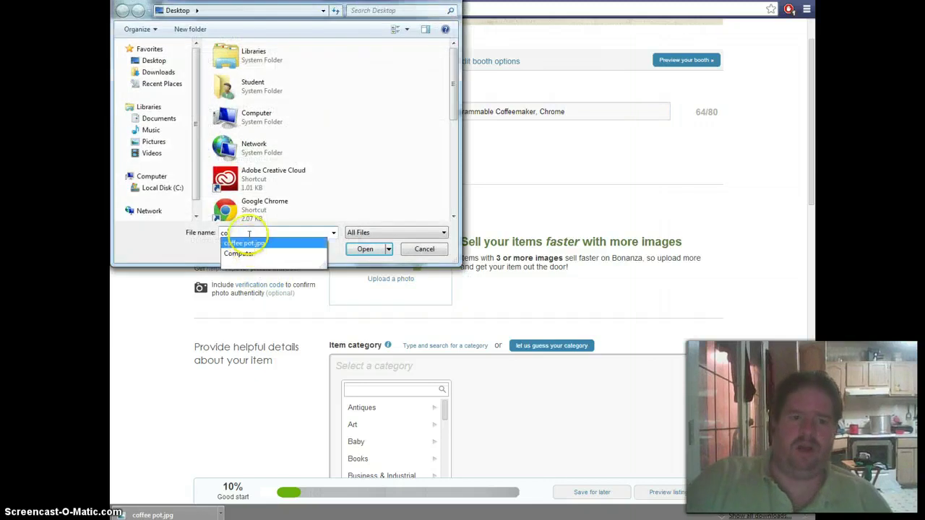
left_click(253, 246)
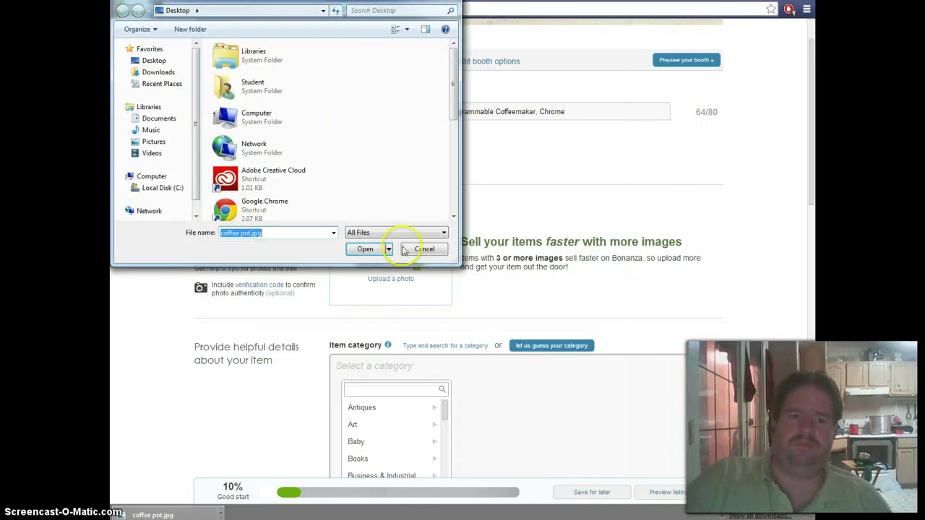
left_click(365, 250)
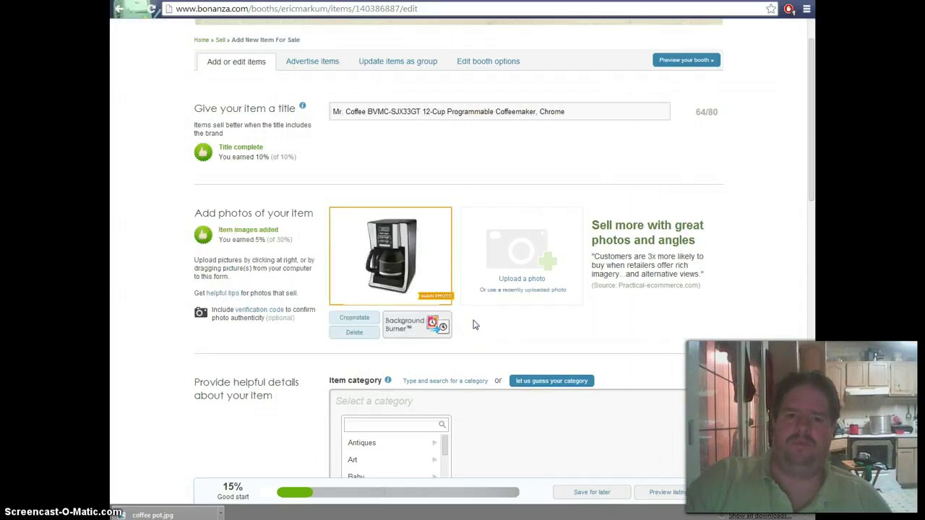
- Scroll down the listing form to the Item category section
left_click(530, 337)
scroll(531, 336, "down", 1)
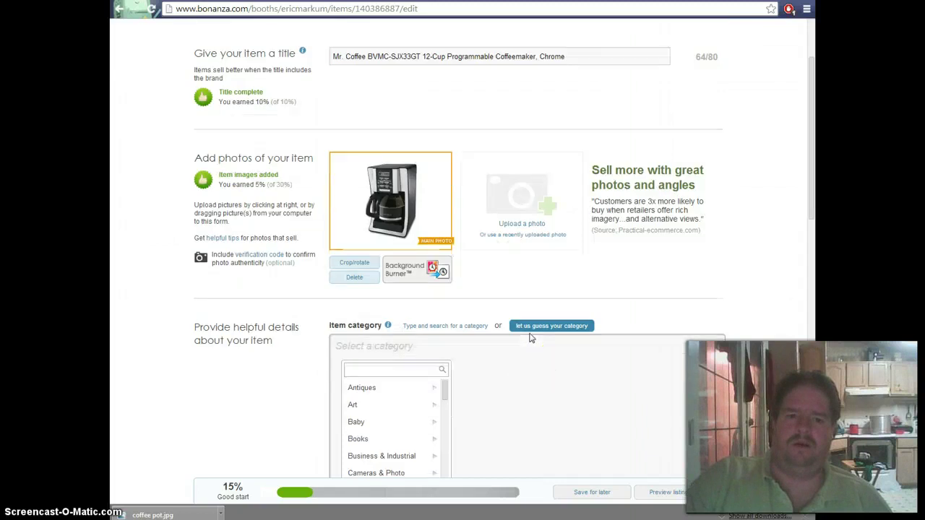
left_click(535, 396)
scroll(536, 397, "down", 1)
- Use the category guess to set Home & Garden's Coffee Makers (Automatic) as the category
left_click(543, 276)
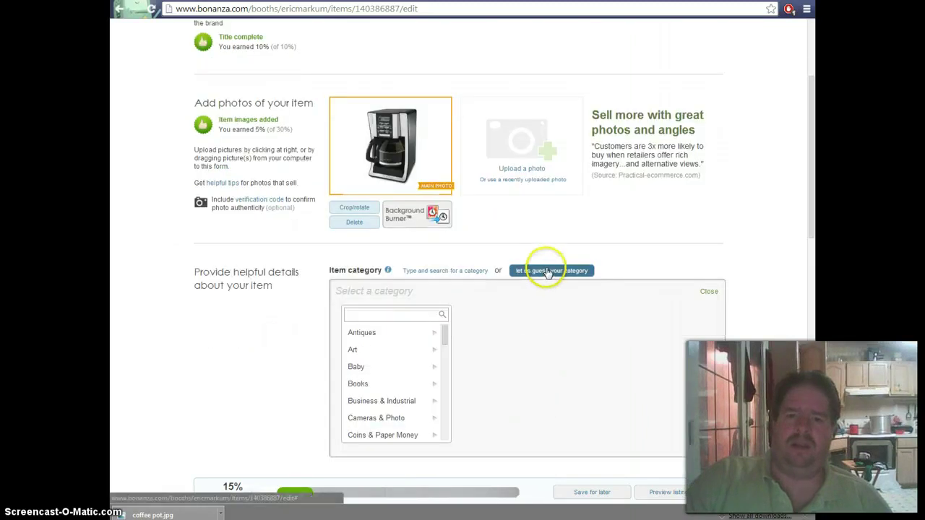
left_click(553, 273)
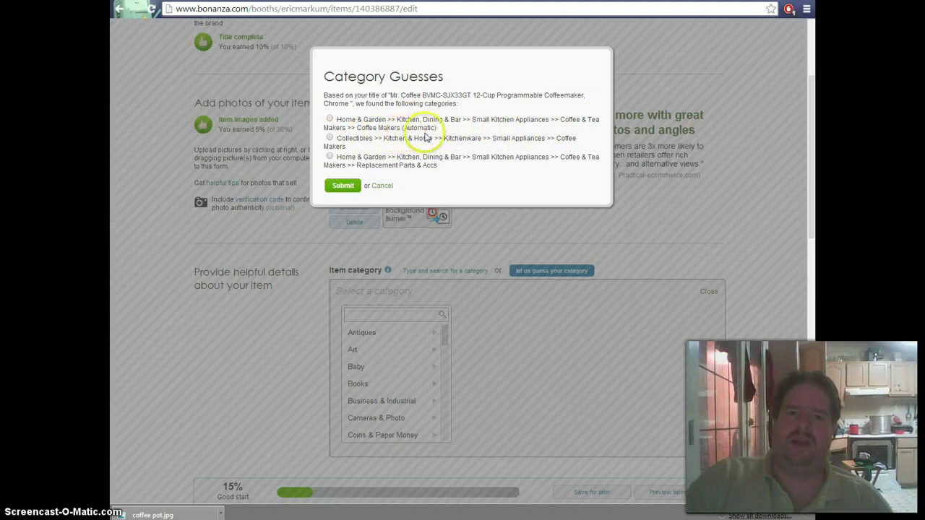
left_click(329, 119)
left_click(345, 186)
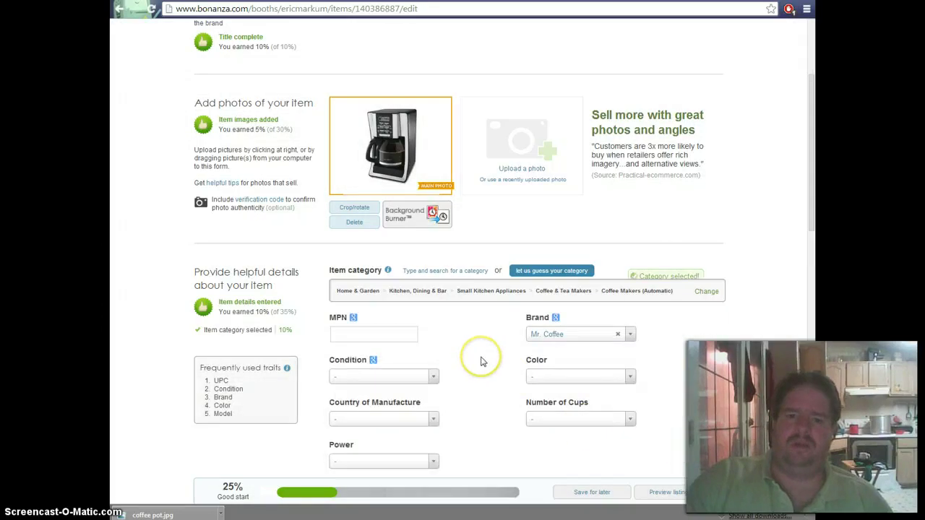
- Look through the Color options without picking one, and set Number of Cups to 12
scroll(483, 361, "down", 1)
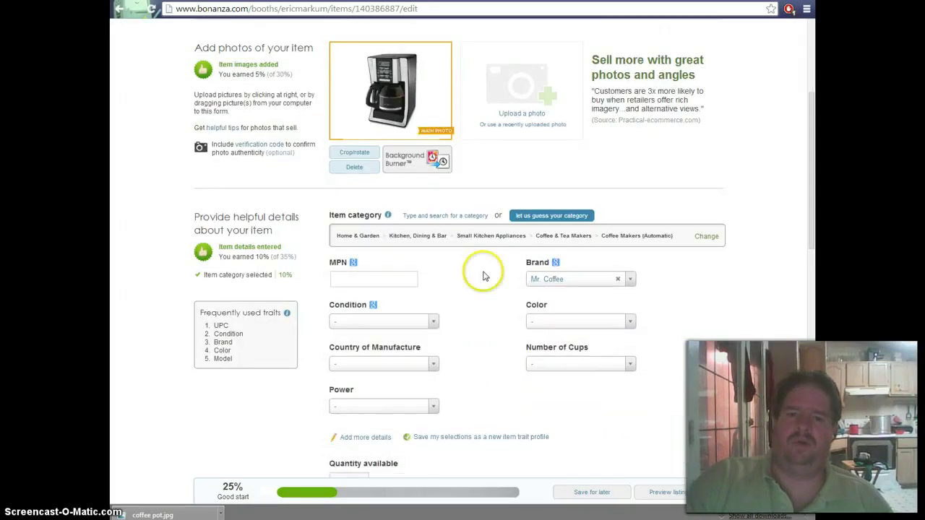
scroll(473, 269, "up", 2)
scroll(474, 269, "up", 2)
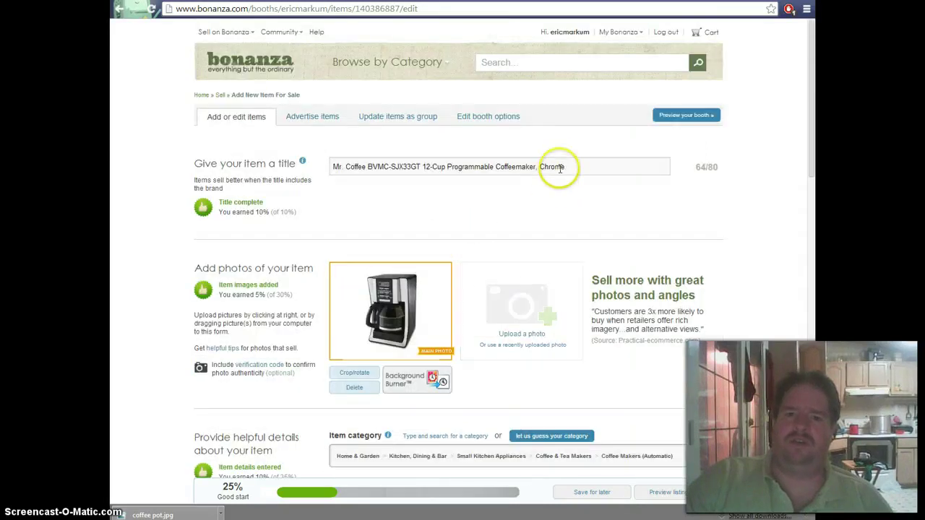
scroll(475, 258, "down", 2)
scroll(474, 258, "down", 2)
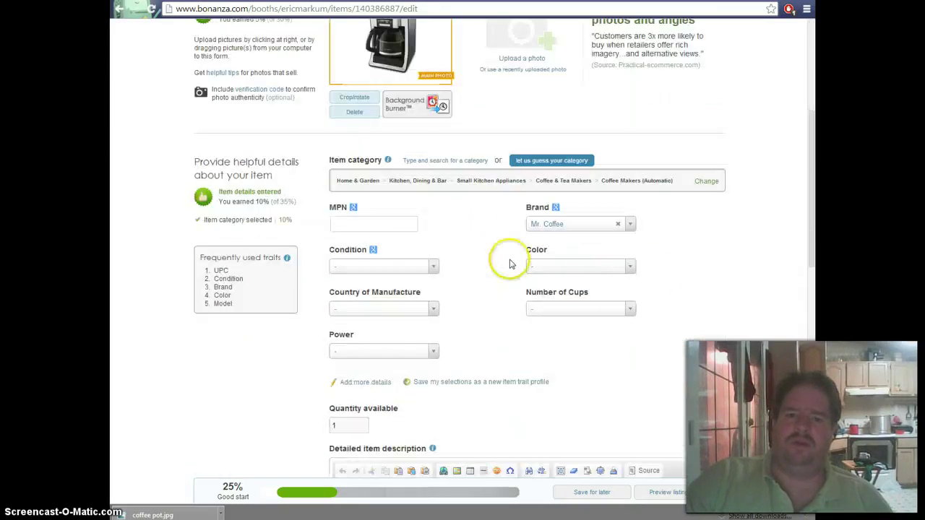
left_click(634, 266)
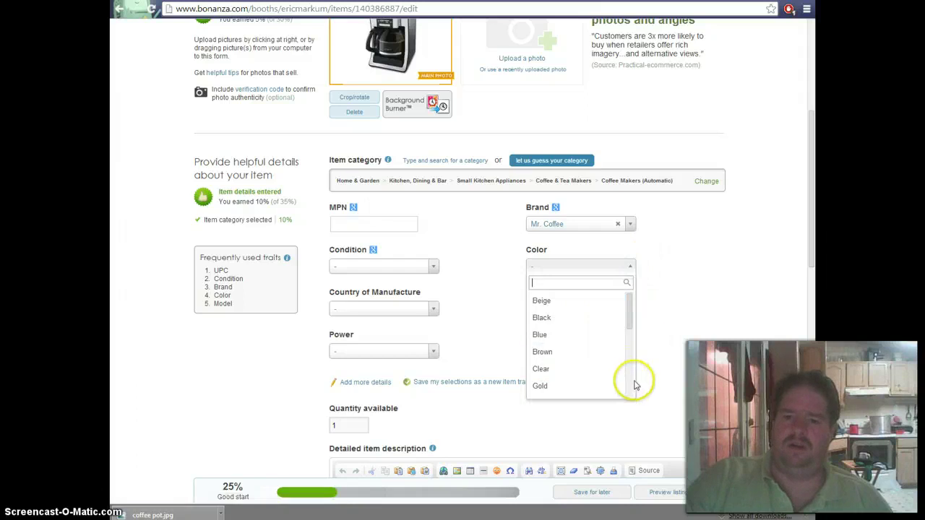
mouse_move(631, 320)
left_mouse_down()
mouse_move(623, 399)
mouse_move(619, 305)
left_mouse_up()
left_click(687, 284)
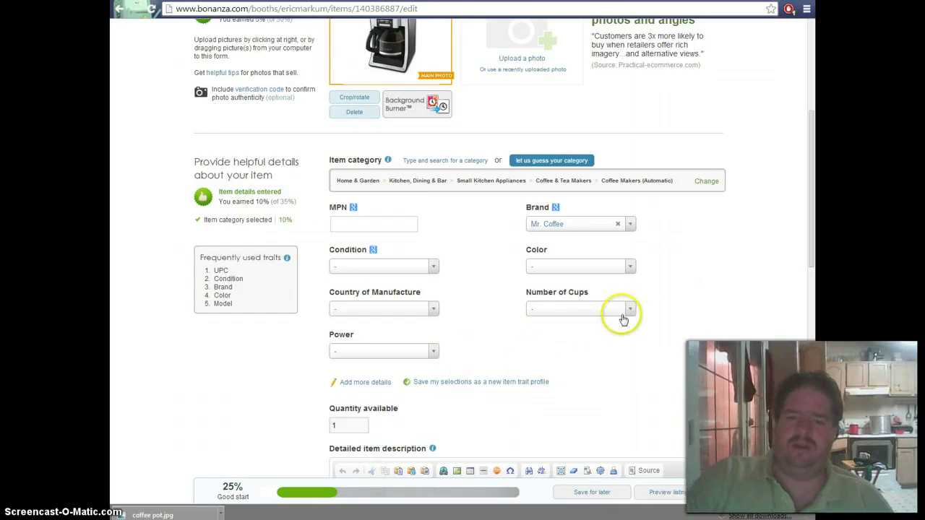
left_click(629, 310)
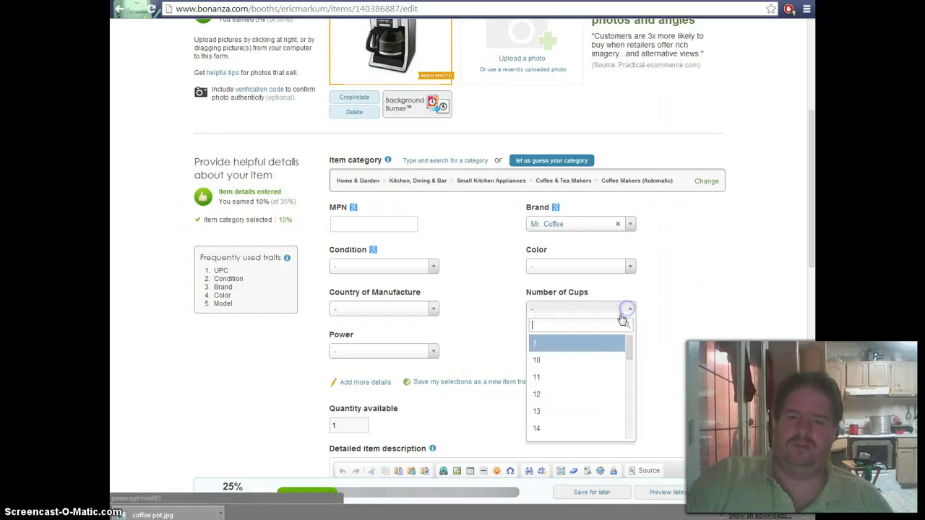
left_click(553, 396)
scroll(637, 359, "down", 2)
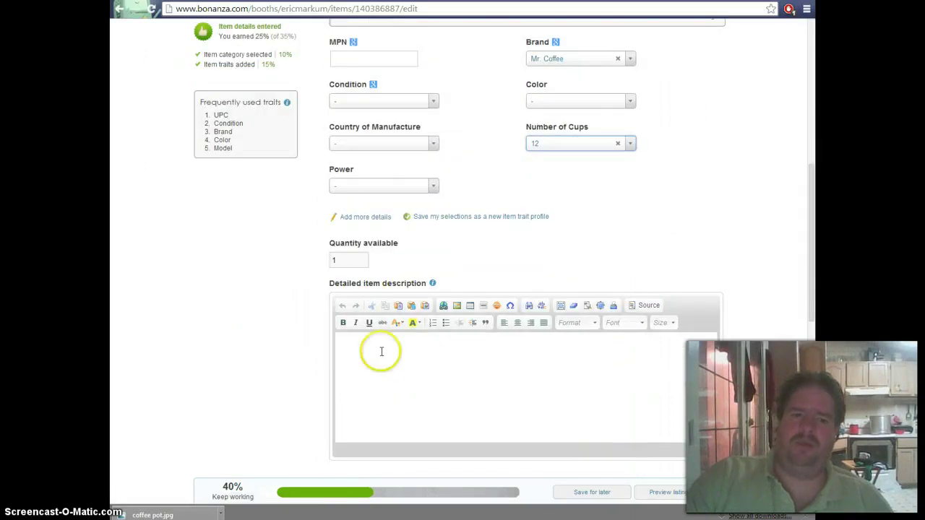
- Place the caret in the item description editor and remove the stray text
left_click(342, 338)
type("run")
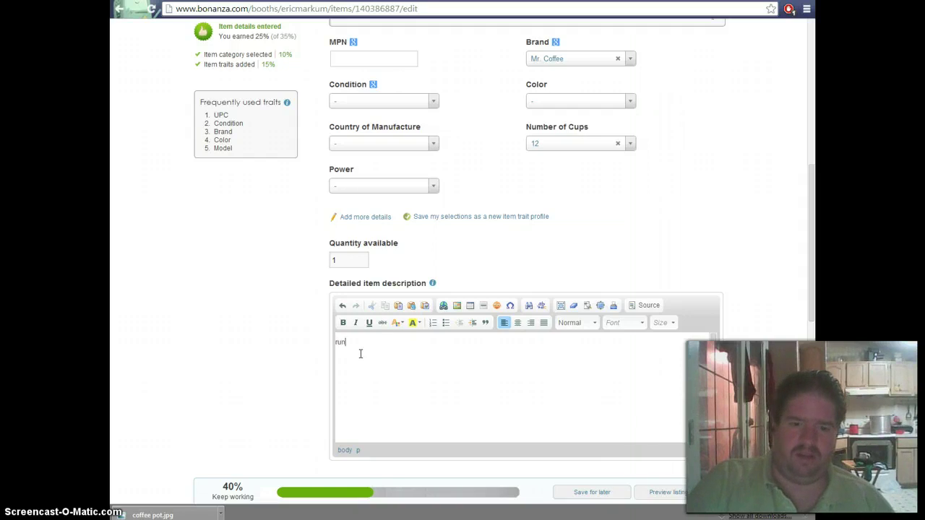
left_click(355, 349)
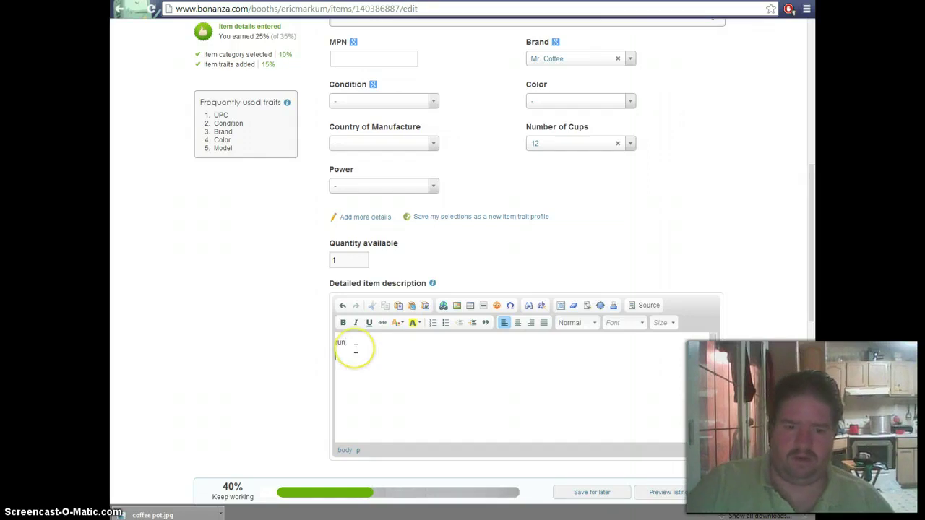
key("BackSpace")
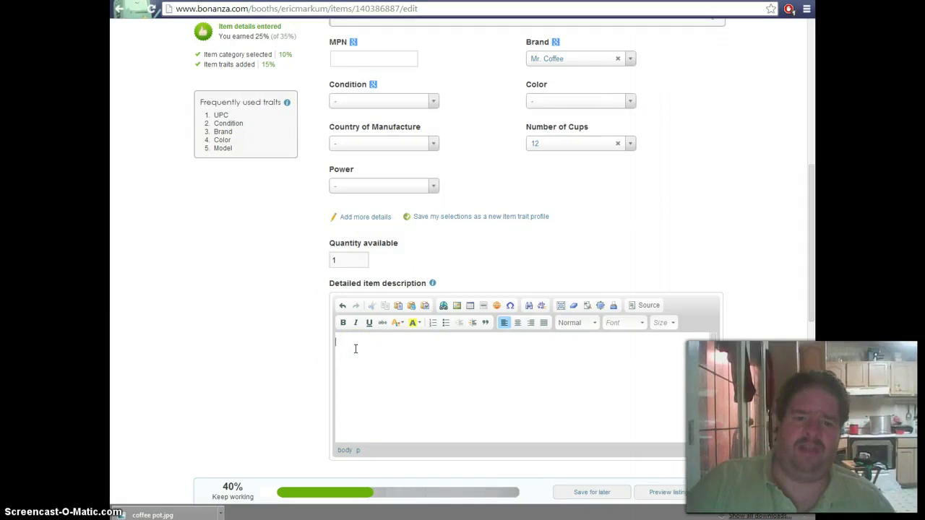
- Copy the Amazon product title and paste it into the description, which brings up the paste window
key("ctrl+Tab")
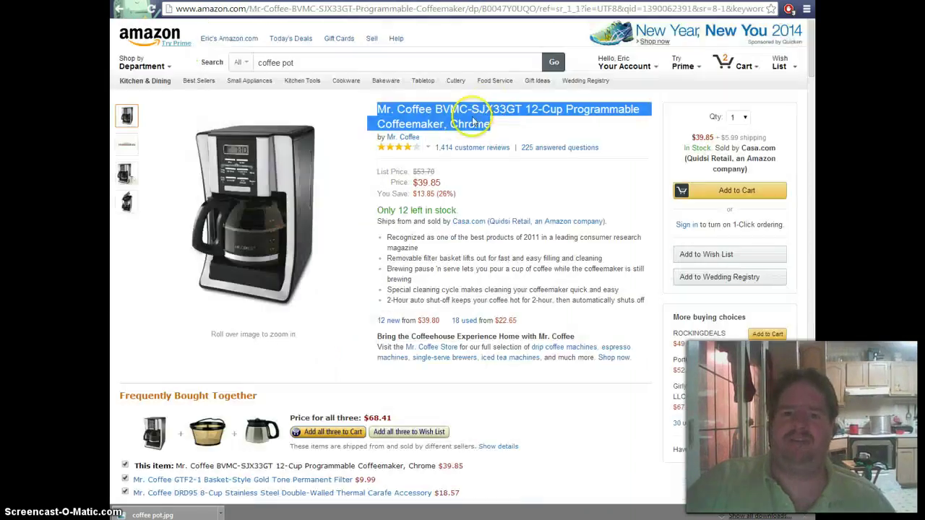
right_click(442, 112)
left_click(455, 119)
left_click(356, 9)
key("ctrl+Tab")
right_click(352, 344)
left_click(380, 351)
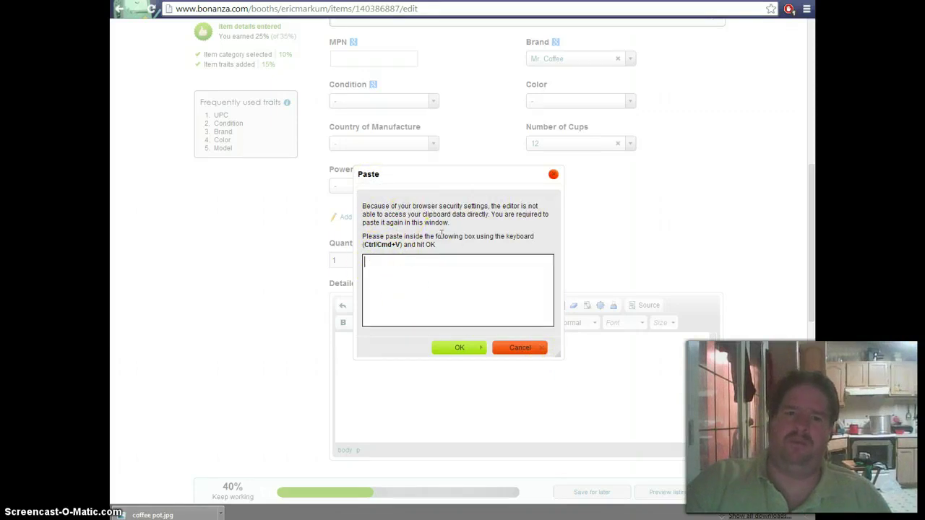
left_click(381, 268)
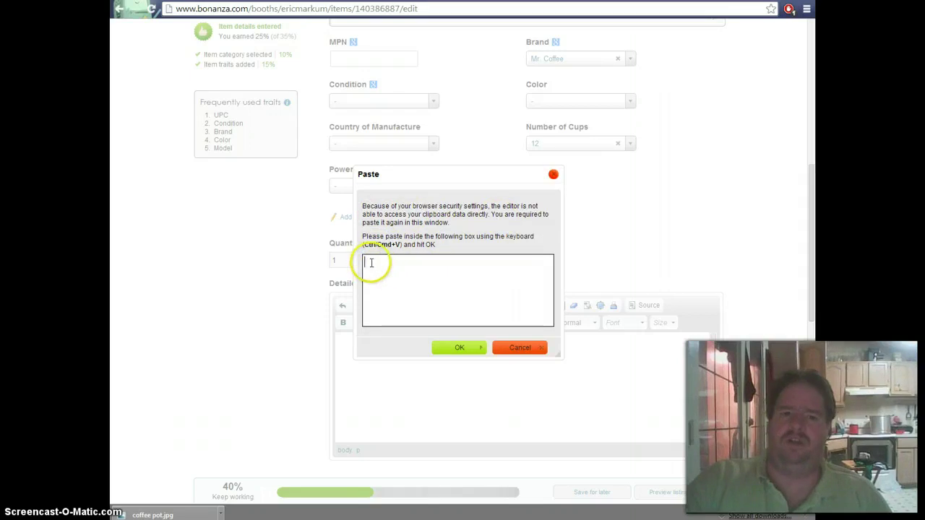
right_click(384, 269)
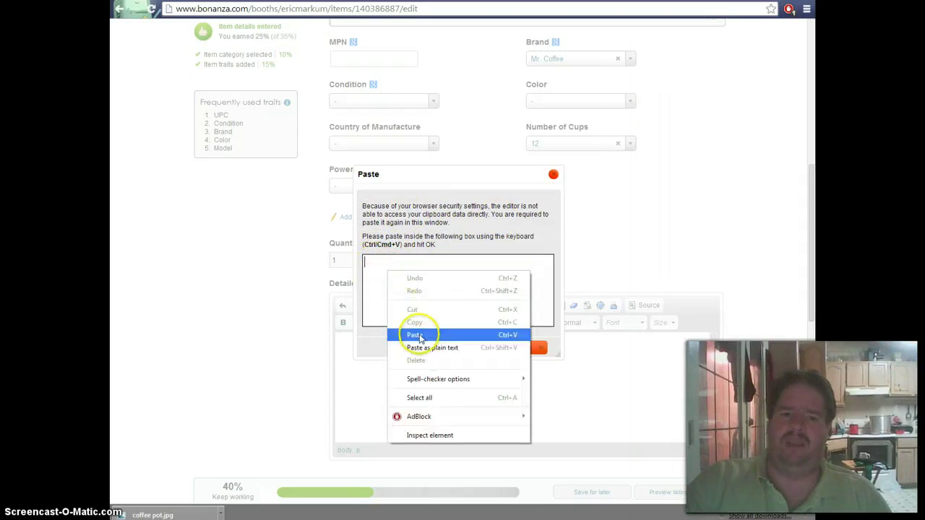
left_click(419, 336)
left_click(458, 346)
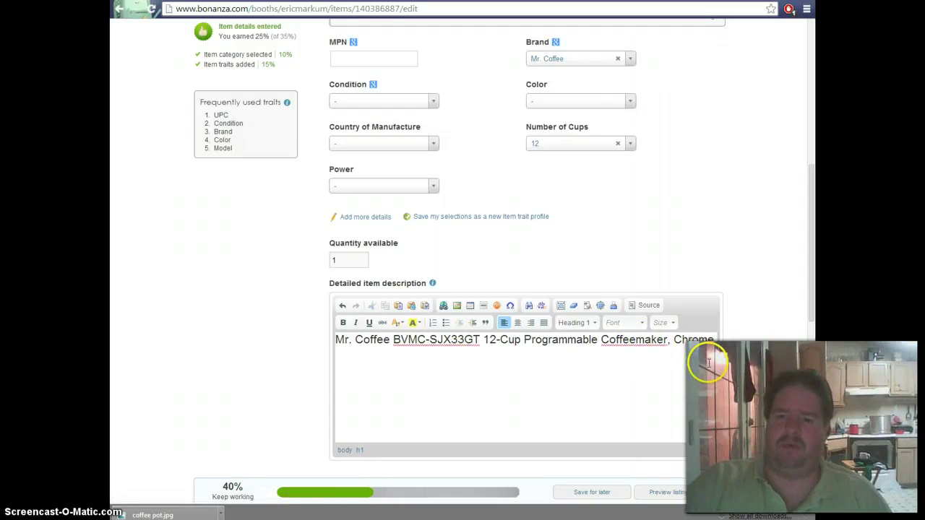
key("BackSpace")
key("BackSpace")
key("BackSpace")
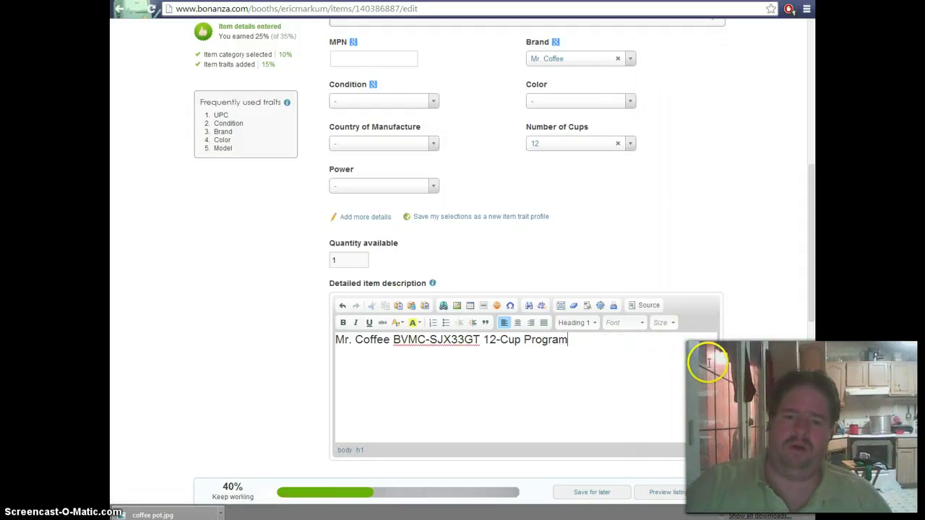
key("BackSpace")
key("BackSpace")
key("BackSpace")
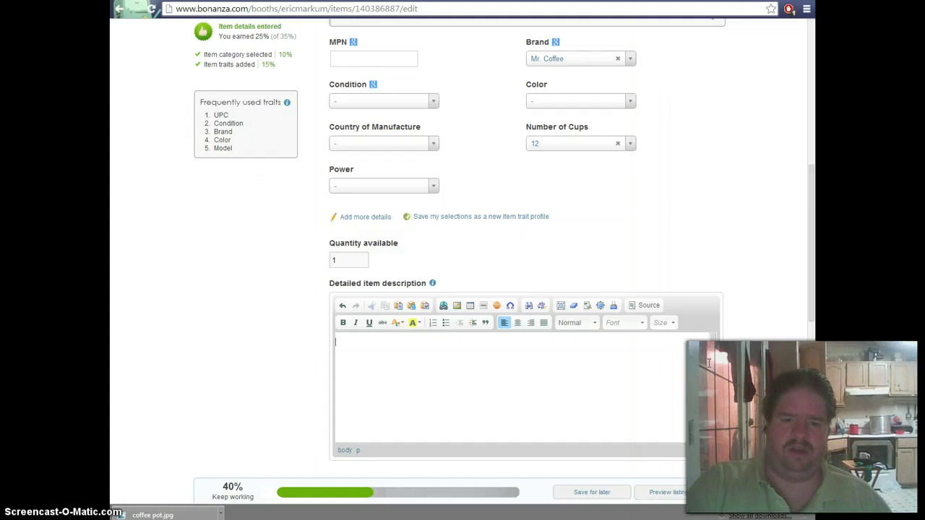
type("Mr. Coffee BVMC-SJX33GT 12-Cup Programmable Coffeemaker, Chrome")
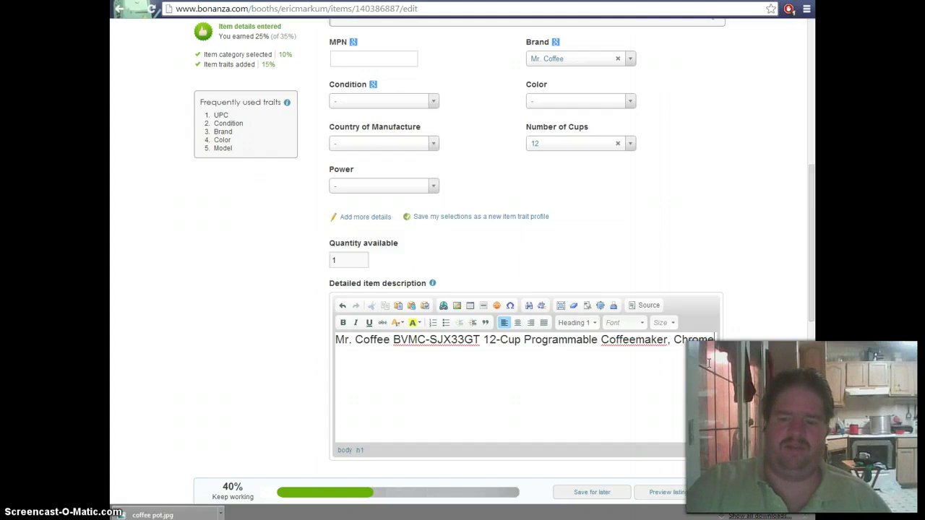
key("BackSpace")
key("BackSpace")
key("BackSpace")
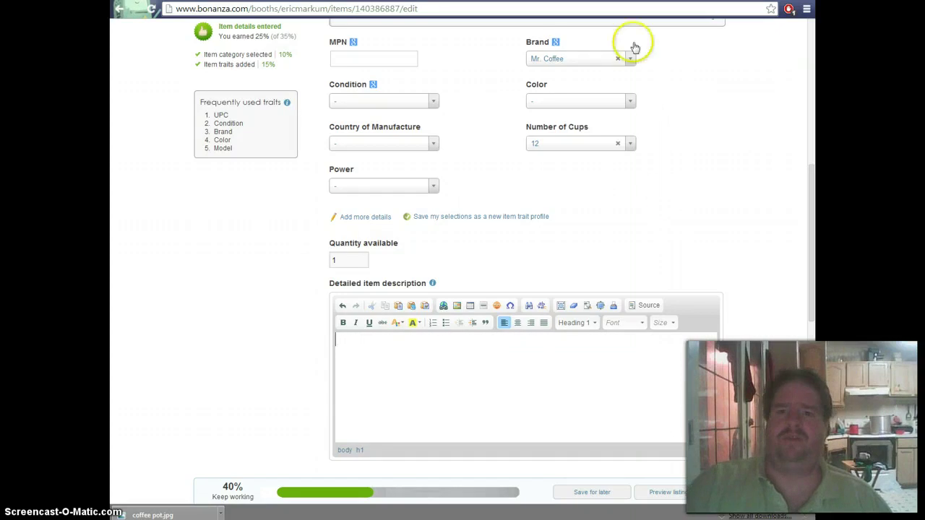
- Copy the opening sentences of the Amazon Product Description
left_click(542, 1)
scroll(361, 351, "down", 3)
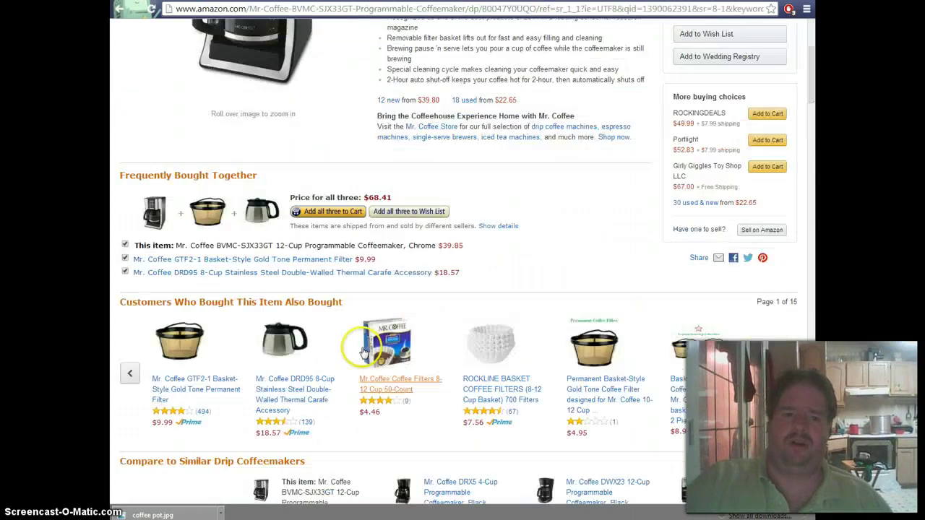
scroll(361, 351, "down", 2)
scroll(365, 353, "down", 2)
scroll(365, 352, "down", 2)
scroll(365, 353, "down", 1)
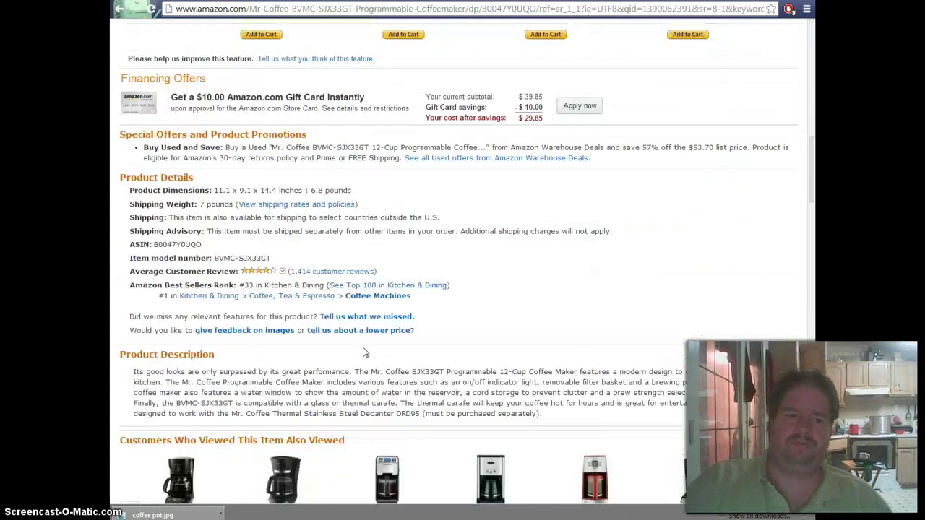
scroll(365, 352, "down", 1)
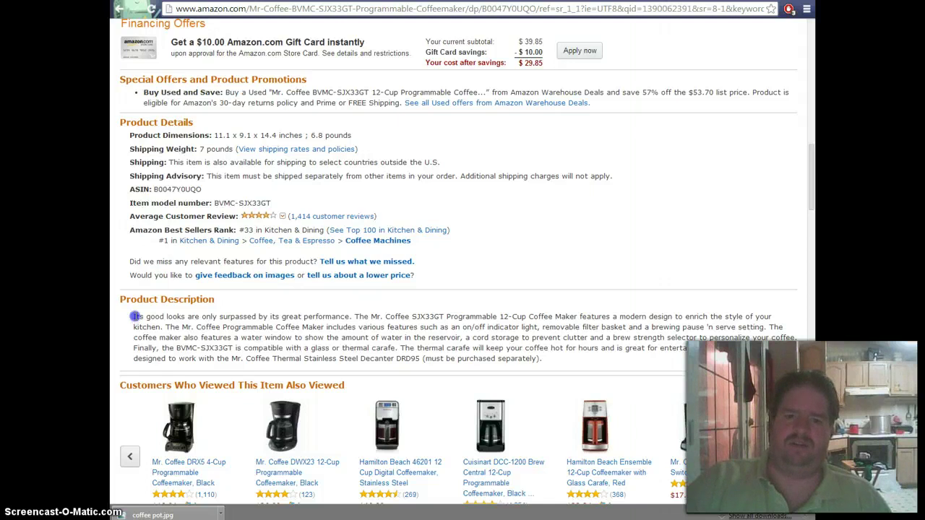
mouse_move(134, 316)
left_mouse_down()
mouse_move(364, 338)
mouse_move(185, 327)
mouse_move(323, 347)
mouse_move(400, 346)
left_mouse_up()
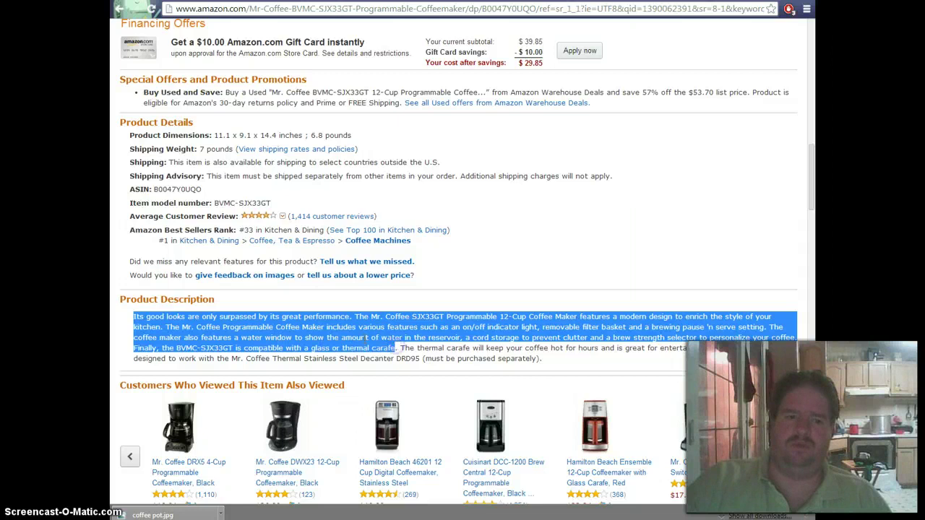
right_click(366, 338)
left_click(391, 347)
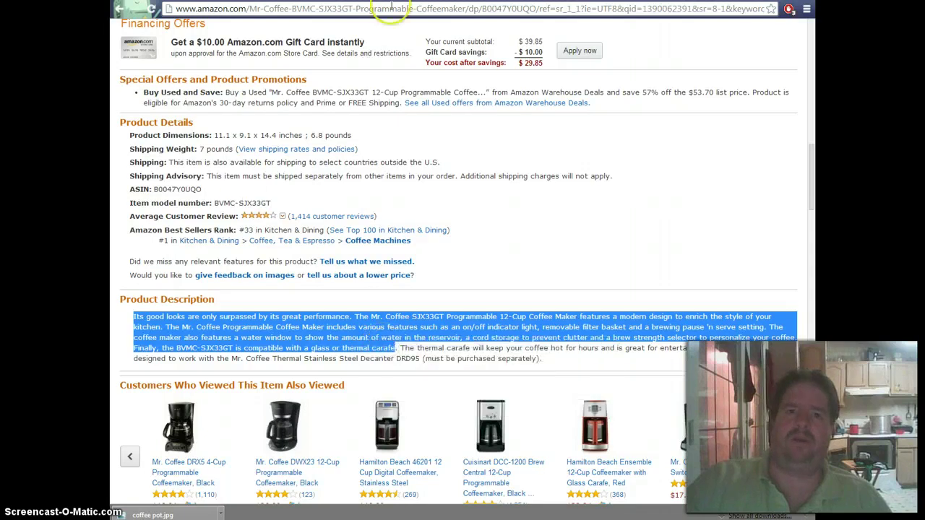
- Paste the copied product description into the Bonanza item description editor
key("ctrl+Tab")
left_click(348, 344)
right_click(347, 344)
right_click(346, 337)
left_click(358, 351)
key("ctrl+v")
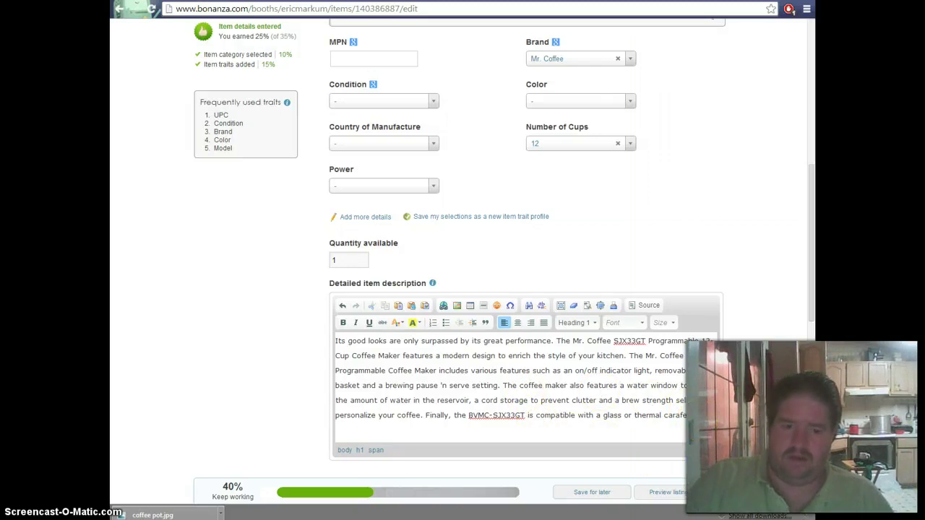
- Add a new line after the pasted description and return to the Amazon page
key("Return")
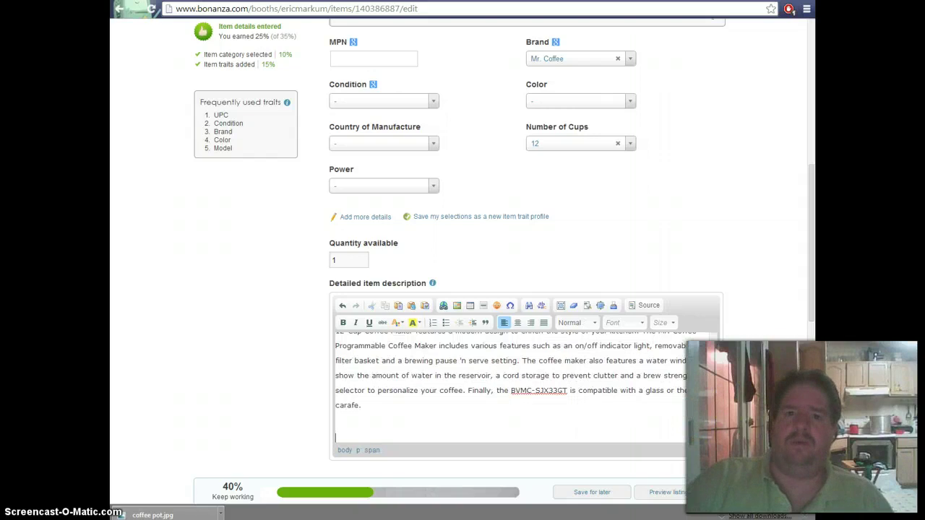
key("ctrl+Tab")
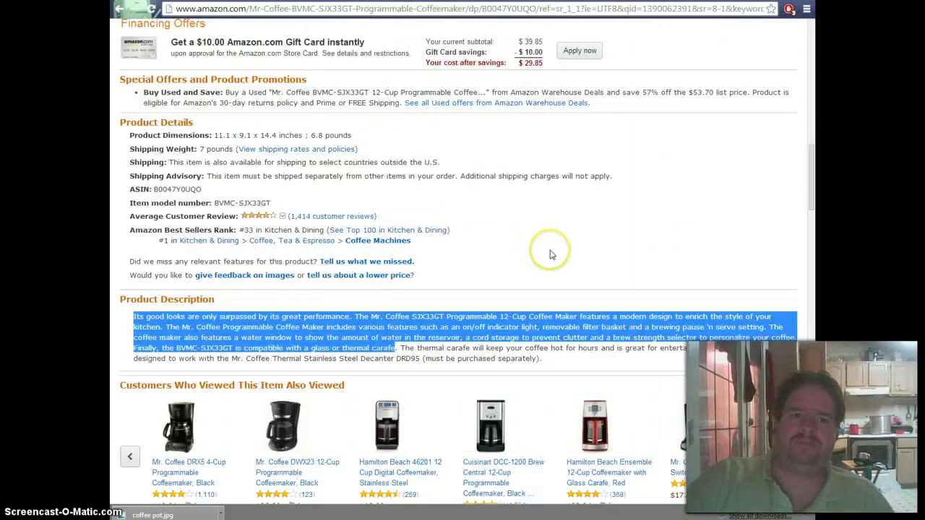
- Copy the coffeemaker's five feature bullet points from the top of the Amazon page
scroll(549, 254, "up", 3)
scroll(549, 254, "up", 5)
scroll(549, 254, "up", 2)
scroll(549, 254, "up", 3)
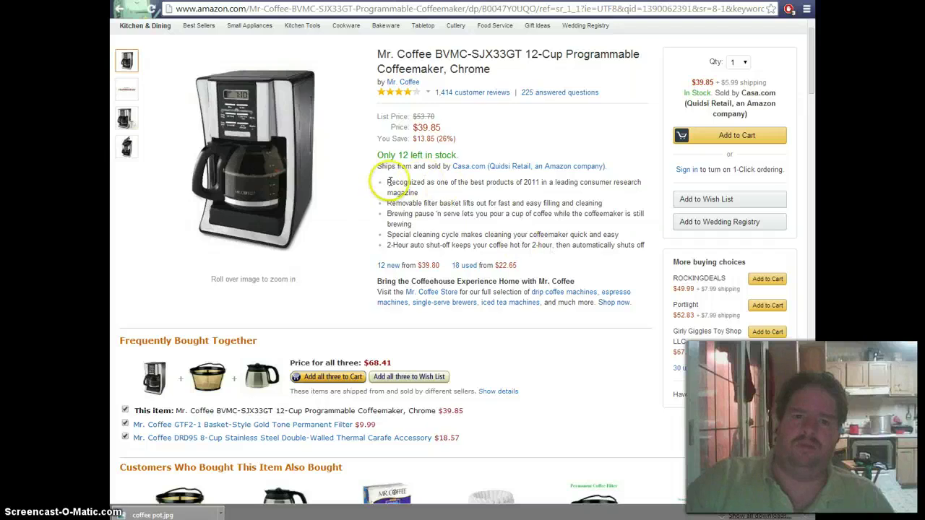
left_click_drag(387, 181, 653, 245)
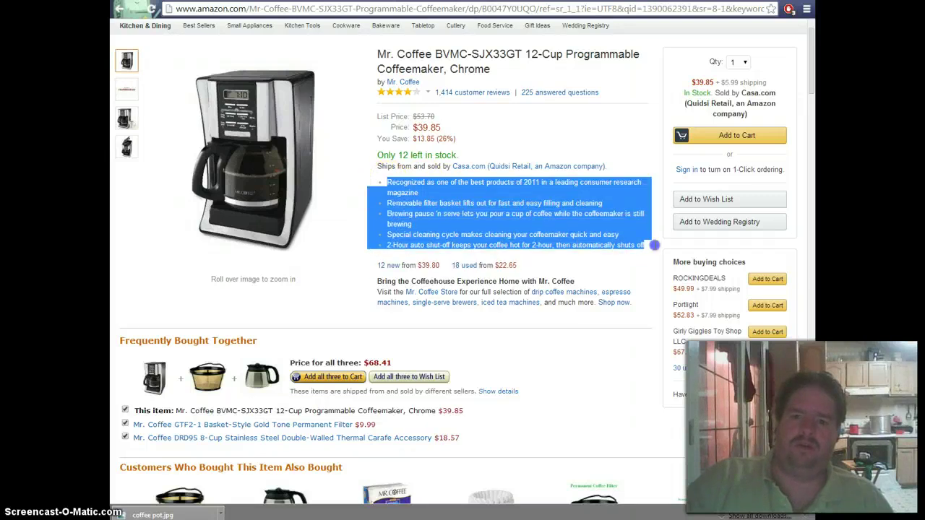
right_click(554, 239)
left_click(581, 247)
- Paste the five feature bullets below the product paragraph and end the list with a plain line
key("ctrl+Tab")
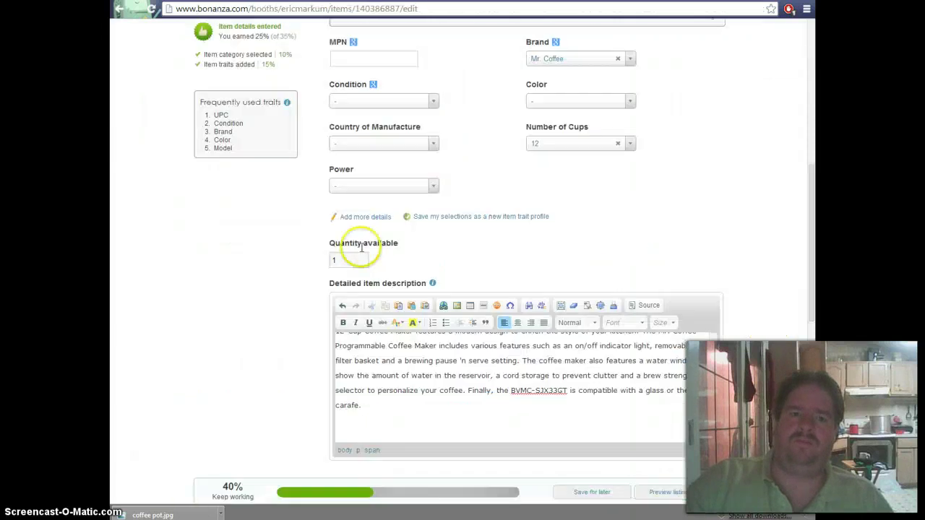
left_click(347, 414)
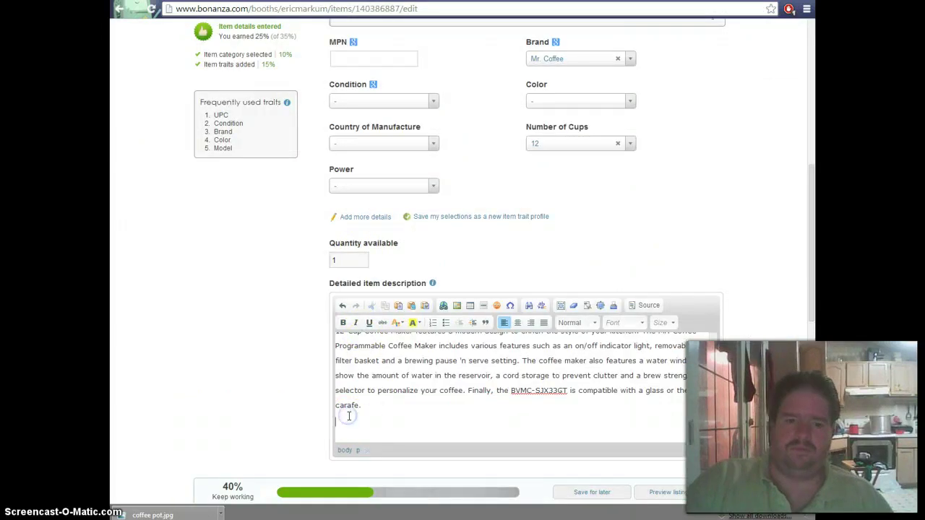
key("ctrl+v")
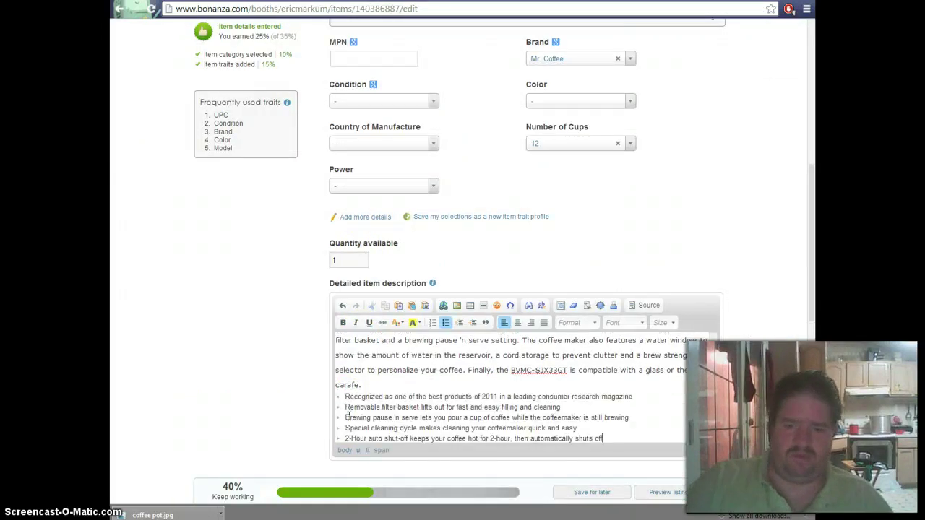
key("Return")
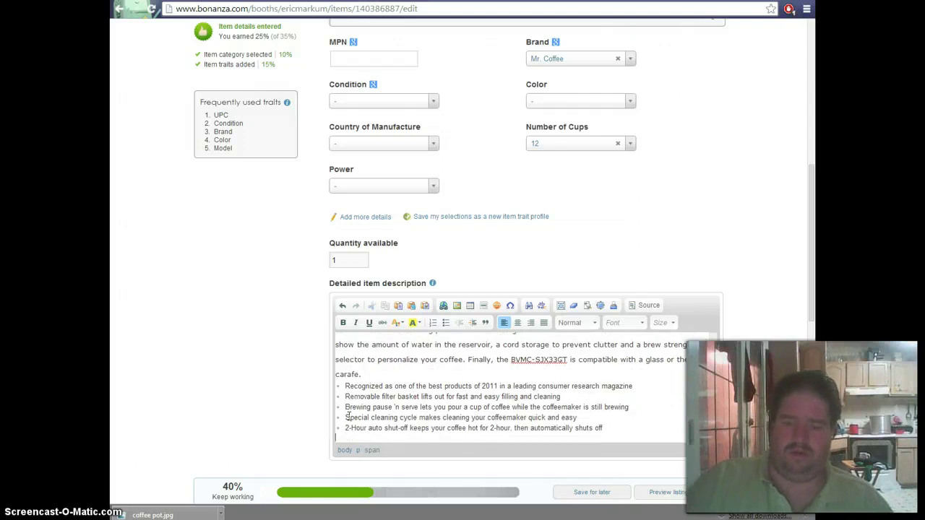
key("Return")
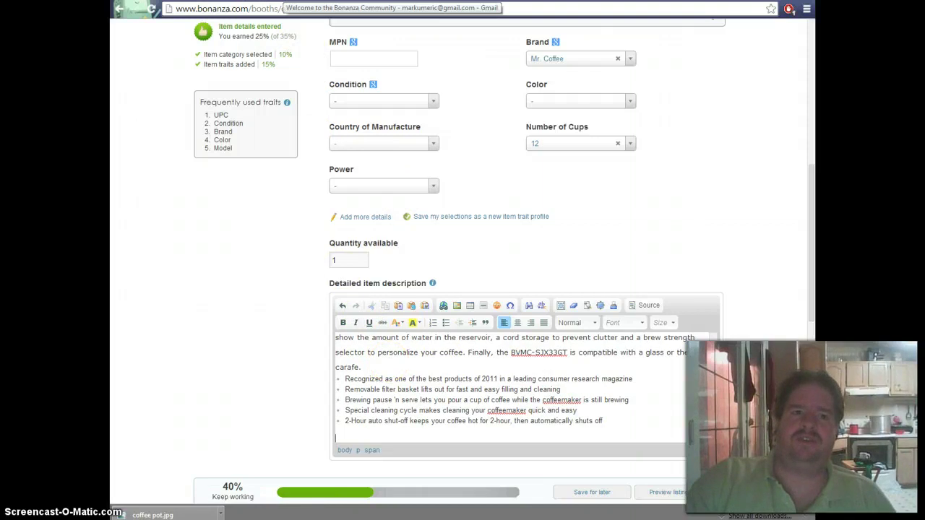
- Sign out of Gmail and sign in to the other Google account using its password
left_click(285, 2)
left_click(790, 36)
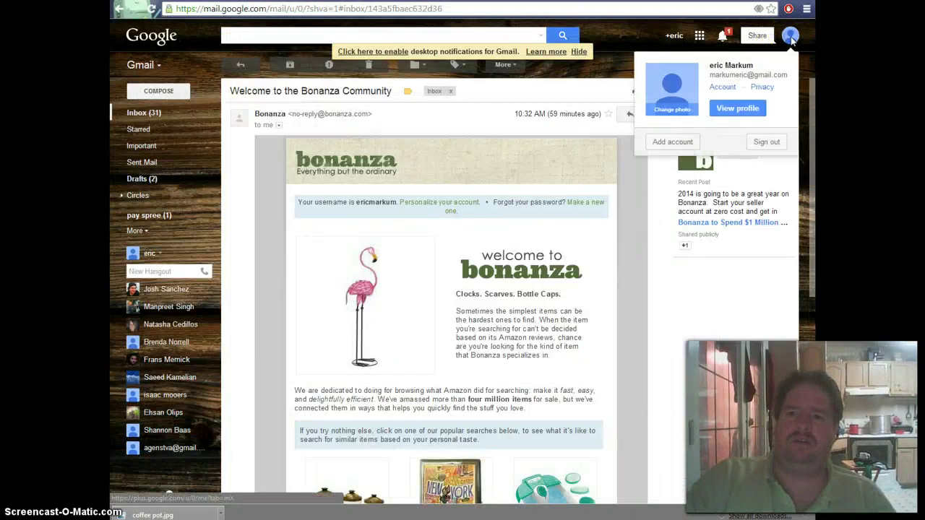
left_click(768, 142)
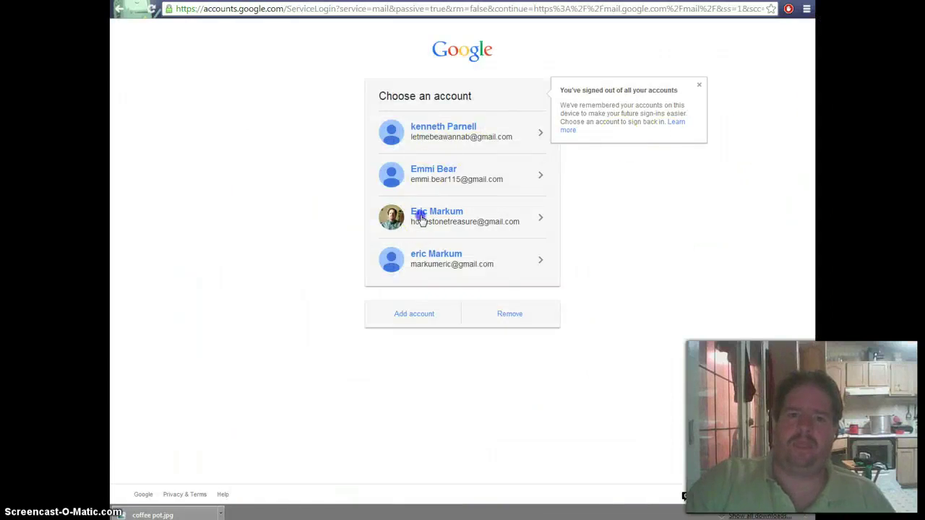
left_click(421, 217)
left_click(458, 265)
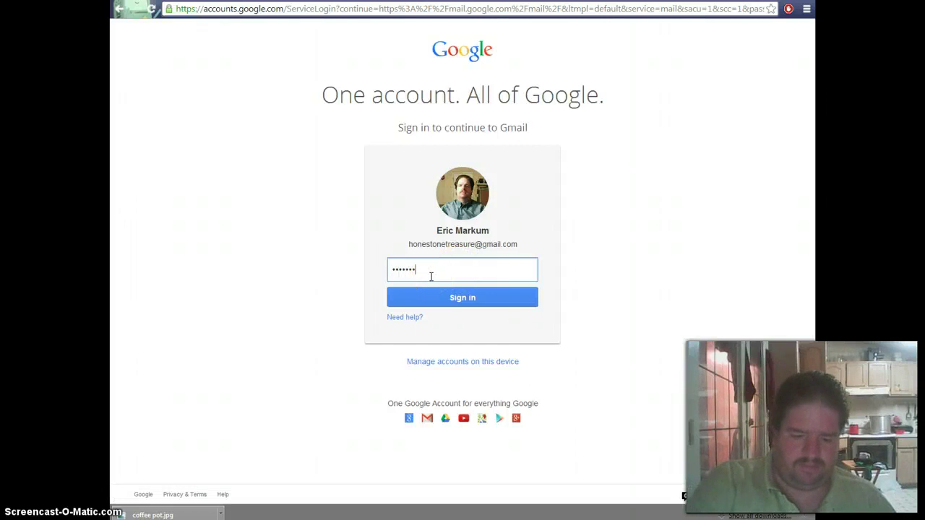
key("Return")
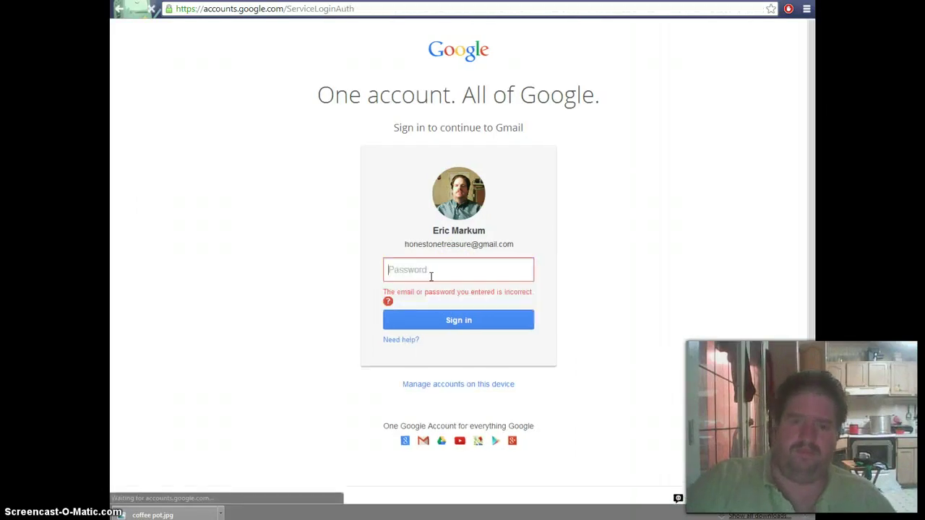
left_click(427, 275)
type("••")
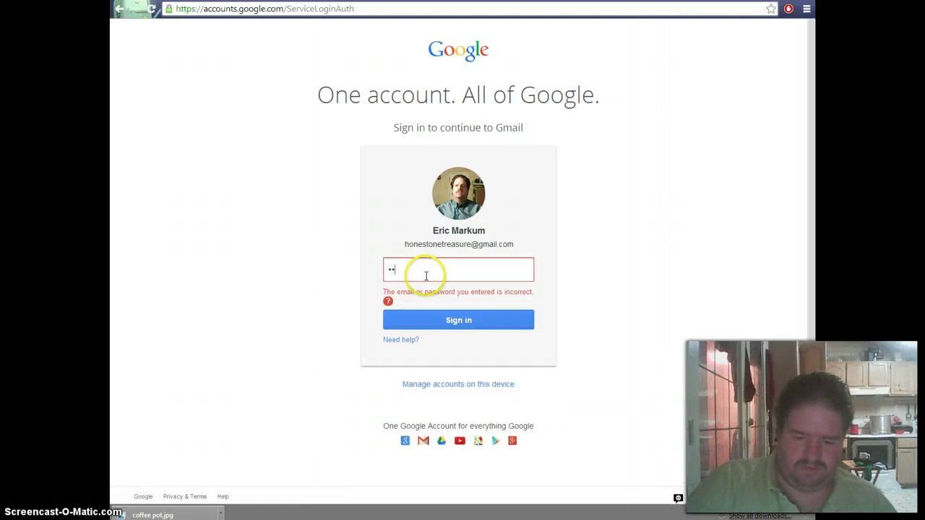
type("•")
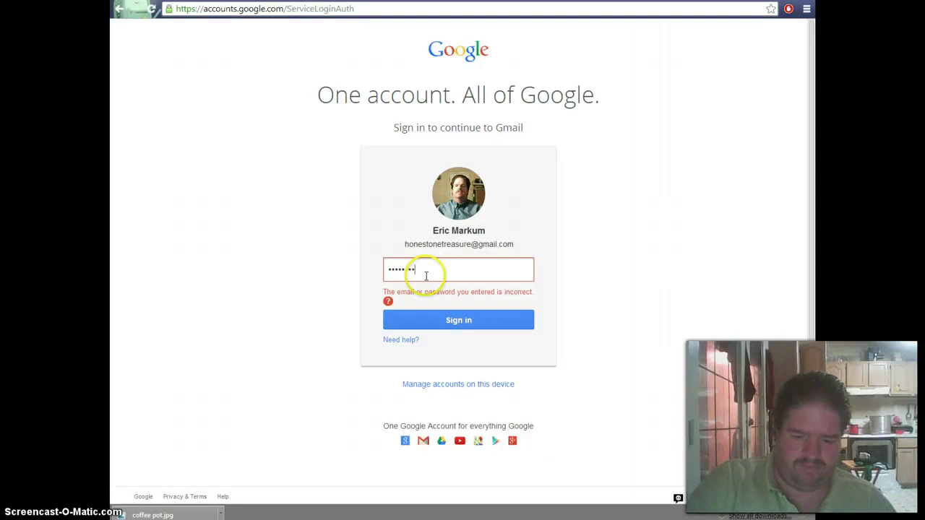
type("••")
left_click(462, 322)
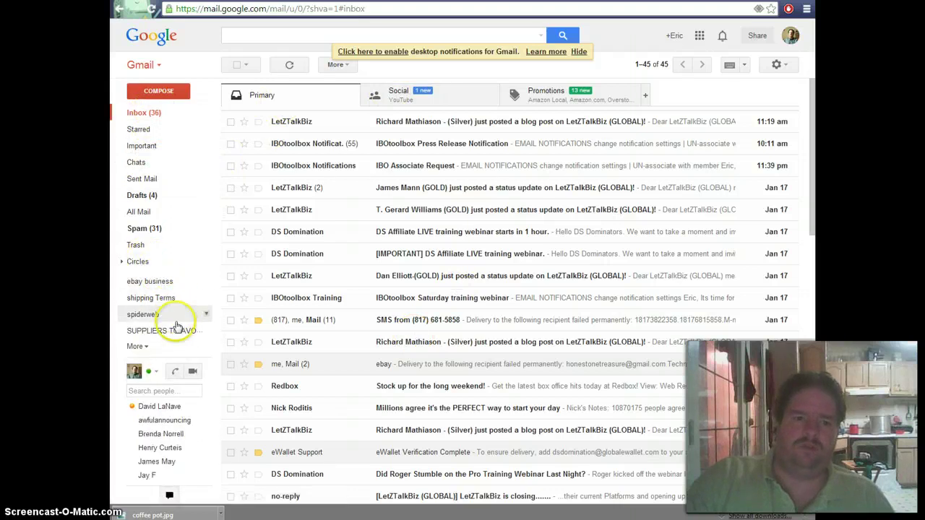
mouse_move(150, 281)
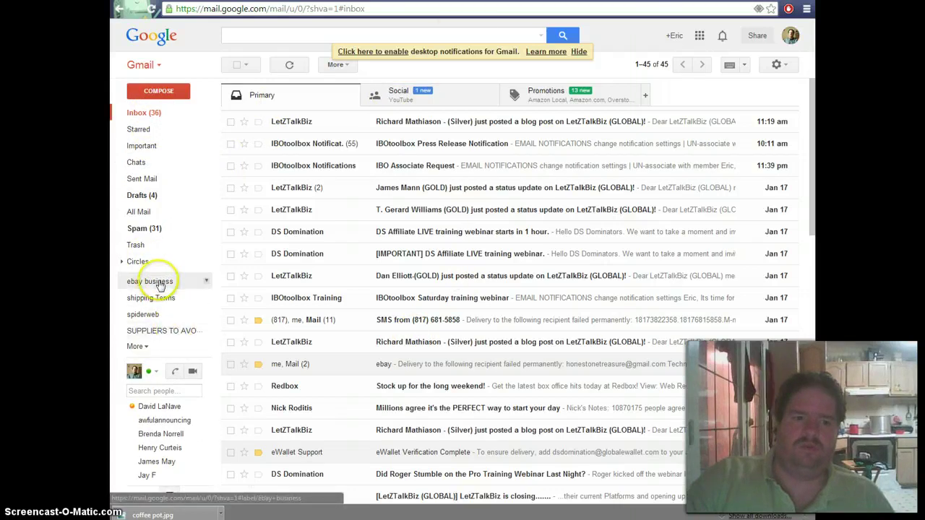
- Copy the policy text from the NEW SHIP AGREEMENT email under the shipping Terms label
left_click(160, 283)
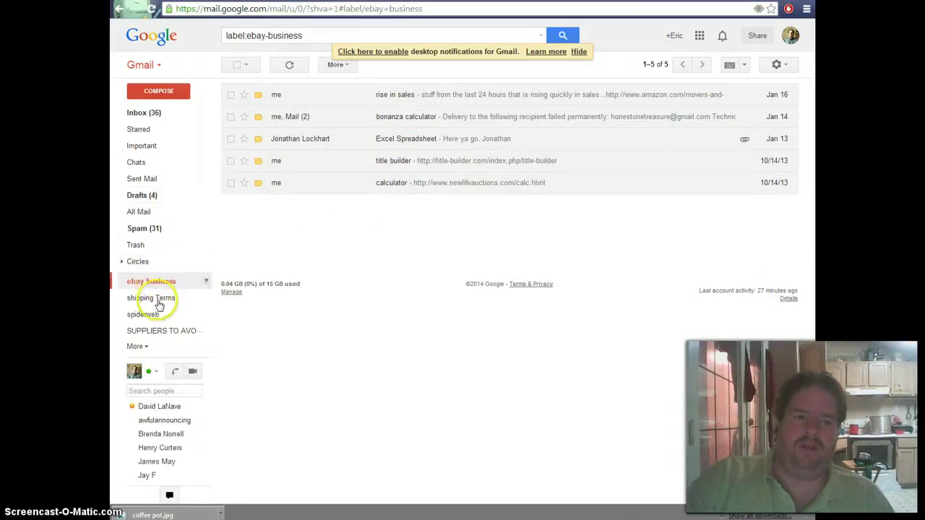
left_click(165, 299)
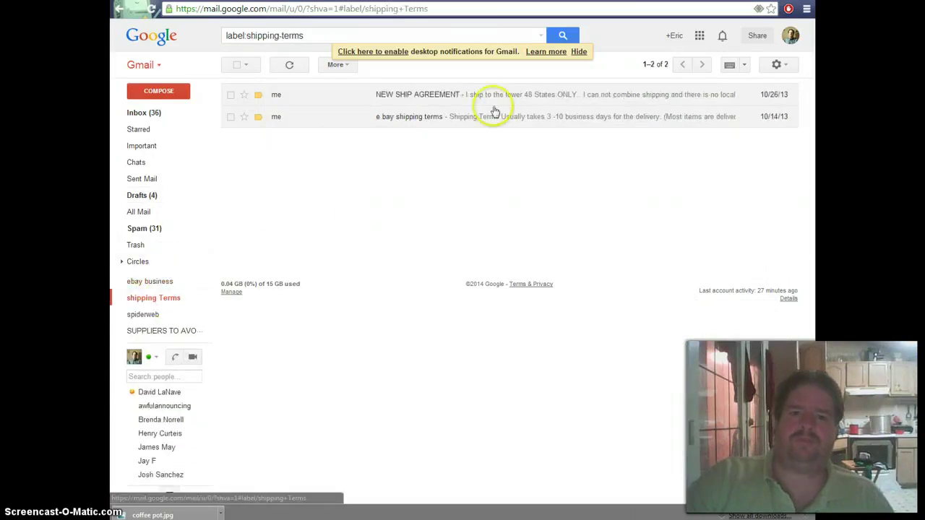
left_click(475, 94)
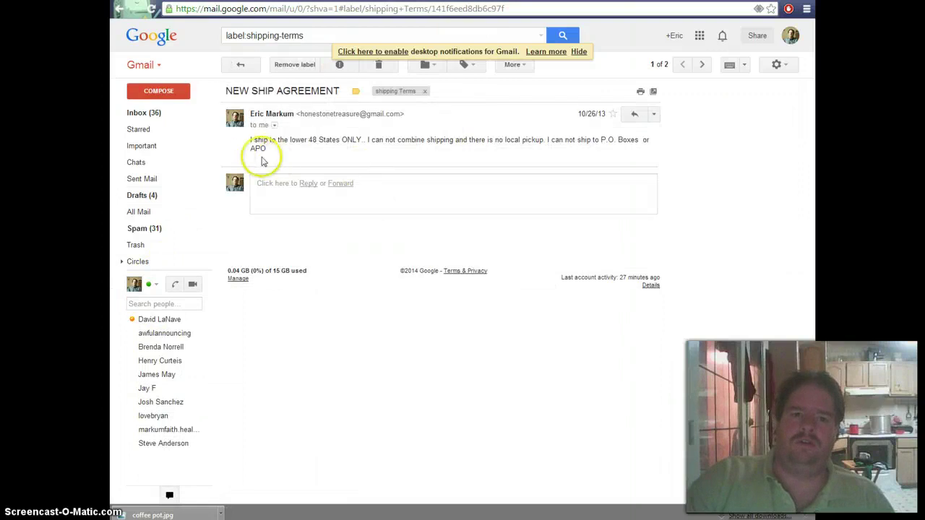
left_click(251, 139)
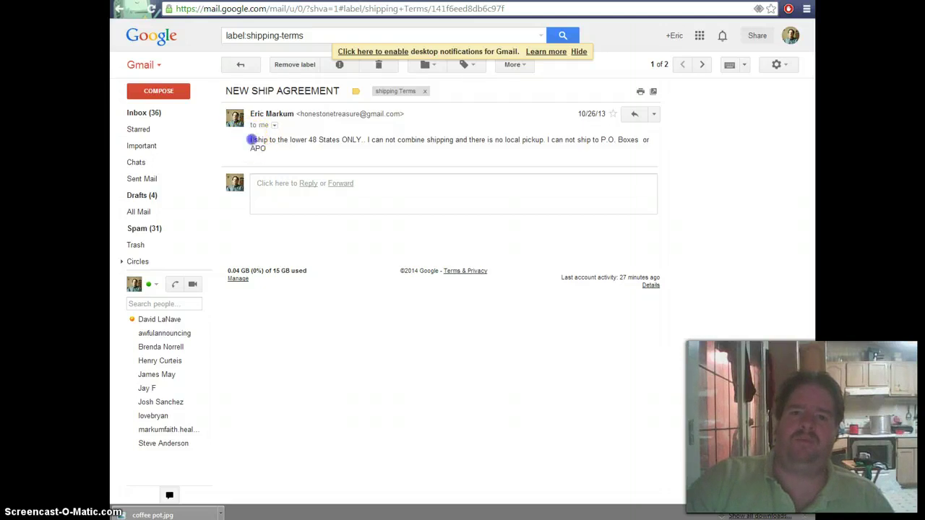
left_click_drag(250, 140, 269, 148)
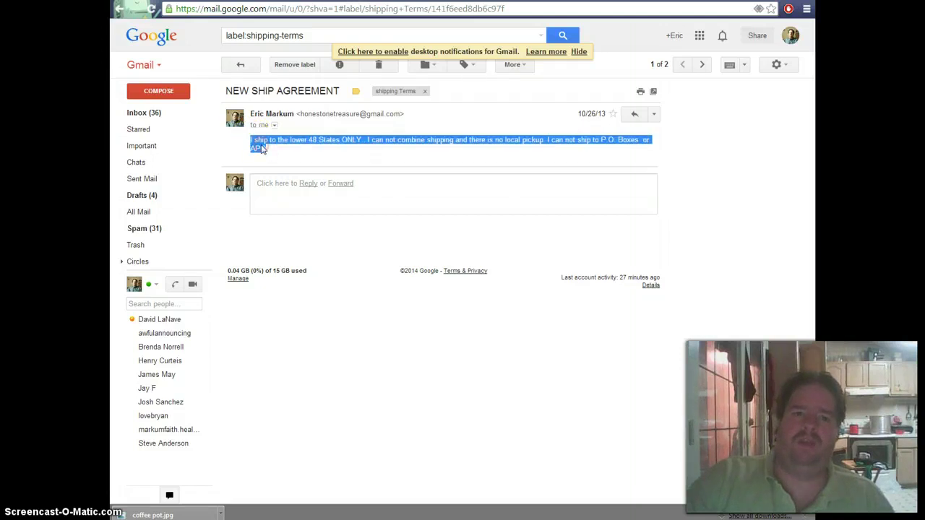
right_click(263, 148)
left_click(287, 154)
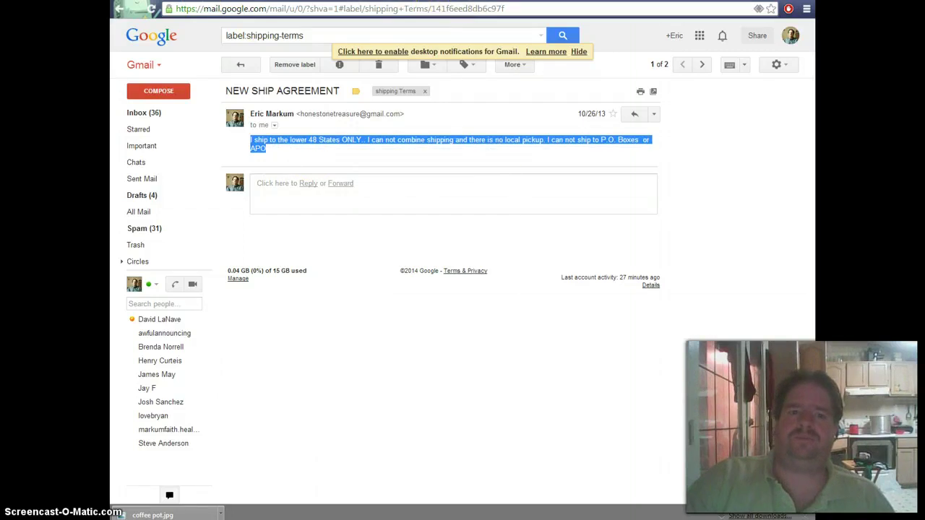
key("ctrl+Tab")
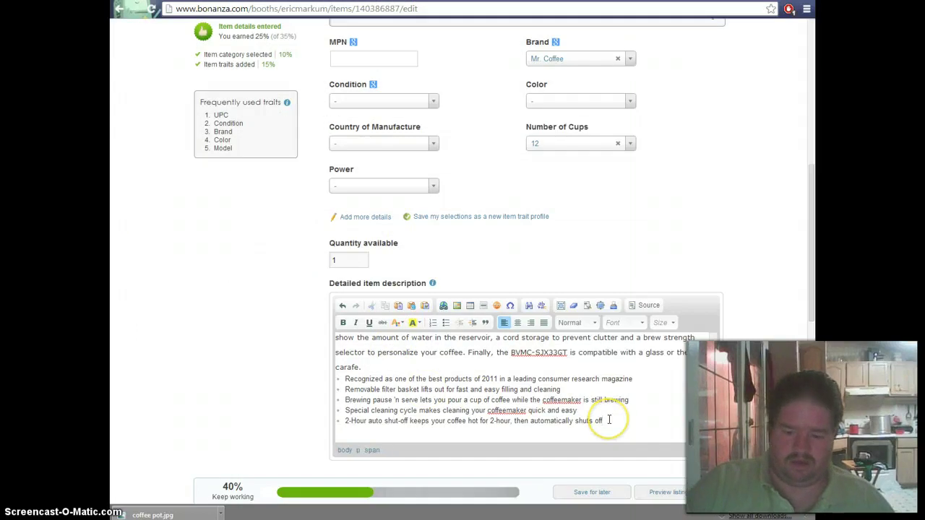
- Paste the lower-48-States shipping policy after the last feature bullet, followed by a blank line
left_click(609, 420)
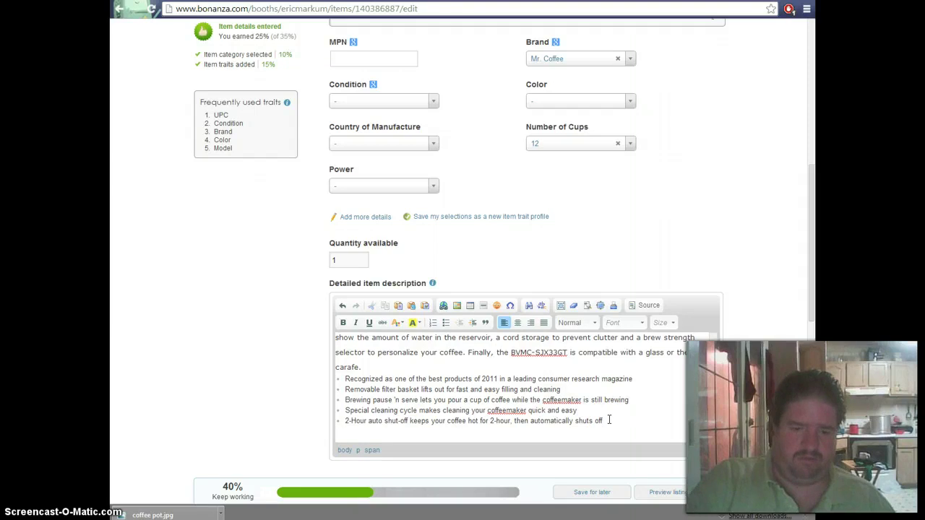
key("ctrl+v")
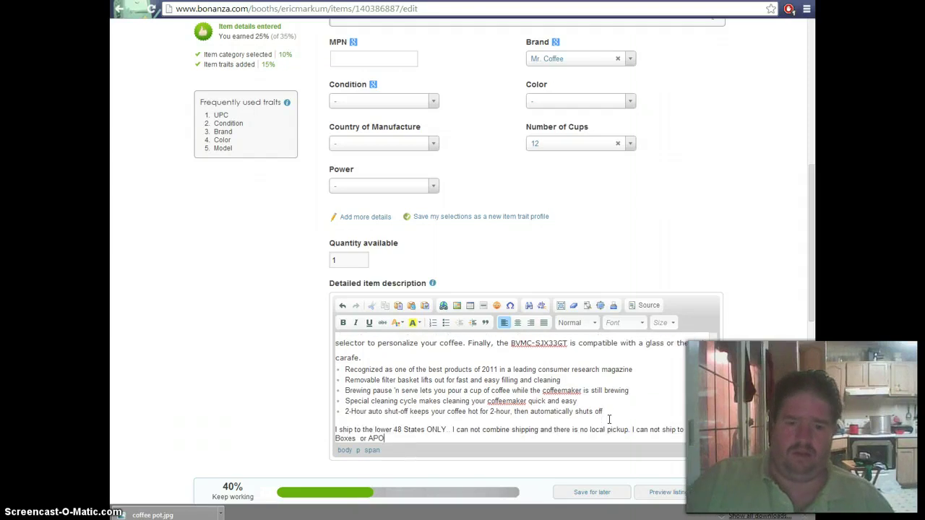
key("Return")
- Go to the Amazon coffeemaker page and scroll down to its product details
left_click(692, 248)
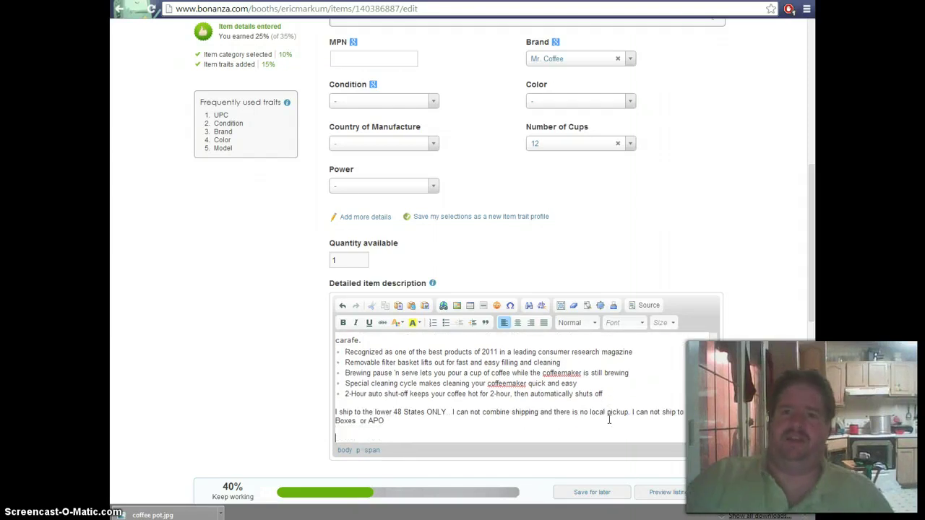
key("ctrl+Tab")
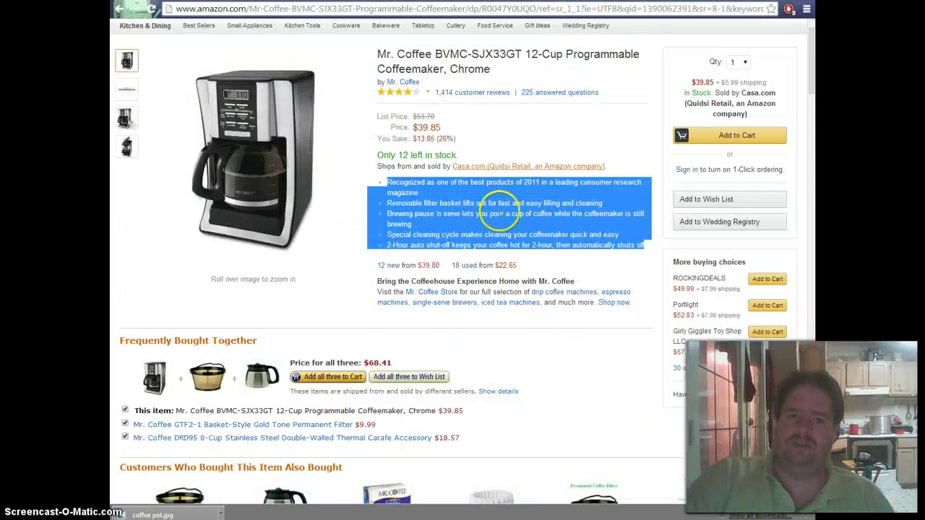
scroll(546, 325, "down", 2)
scroll(546, 325, "down", 1)
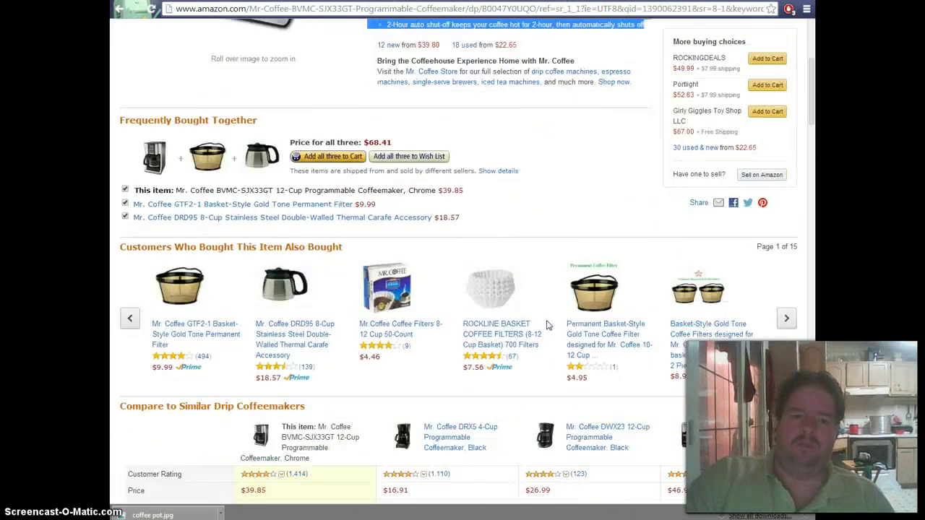
scroll(547, 320, "down", 2)
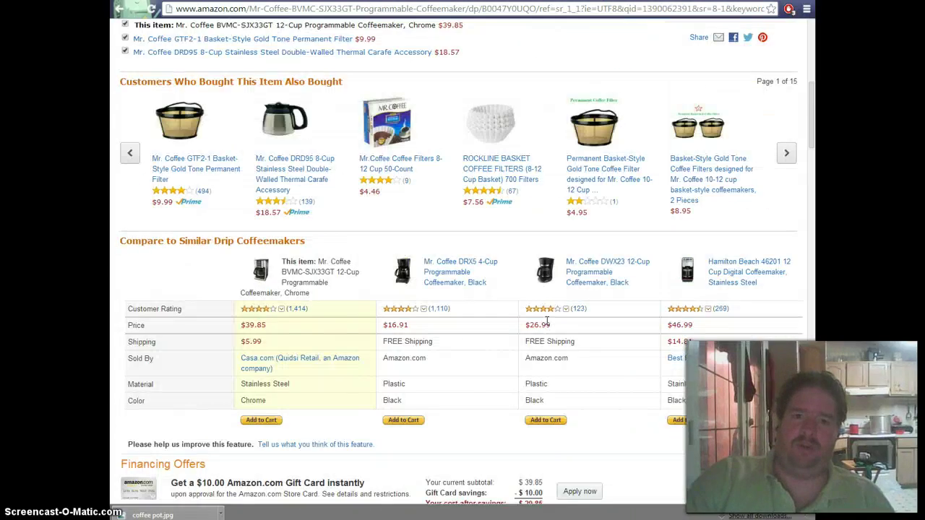
scroll(547, 321, "down", 1)
scroll(547, 322, "down", 1)
scroll(547, 321, "down", 1)
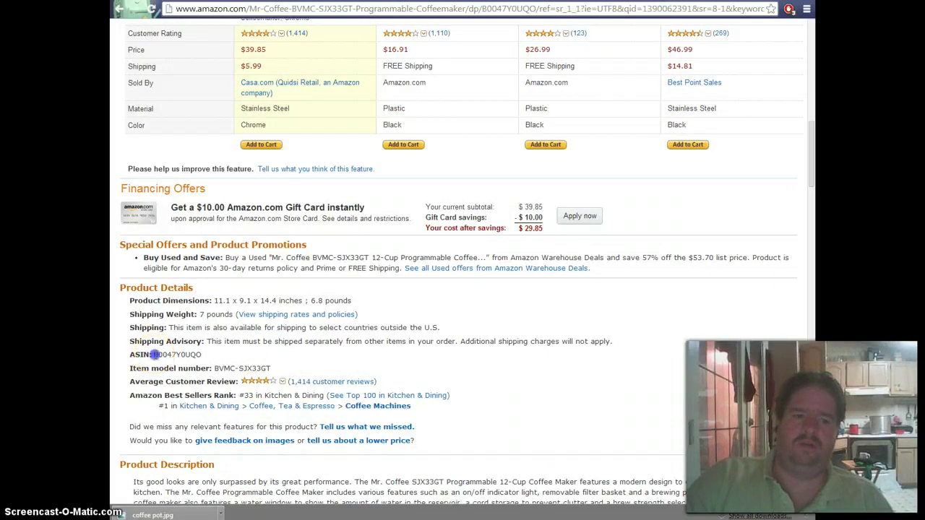
- Copy the ASIN B0047Y0UQO and return to the Bonanza listing editor
right_click(200, 355)
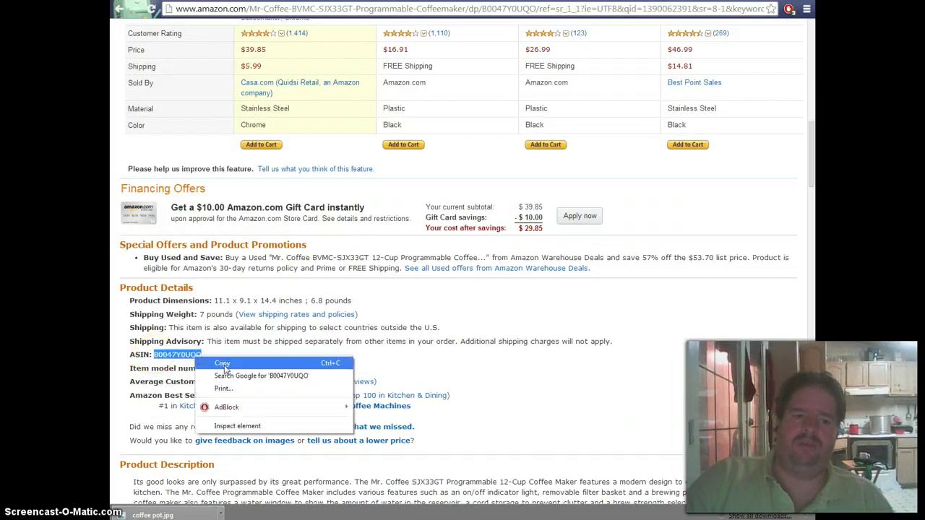
left_click(222, 361)
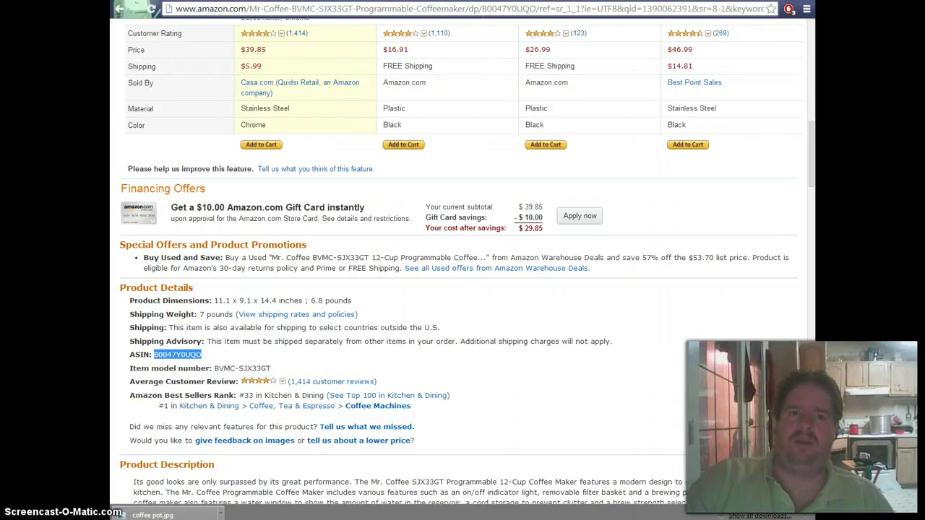
key("ctrl+Tab")
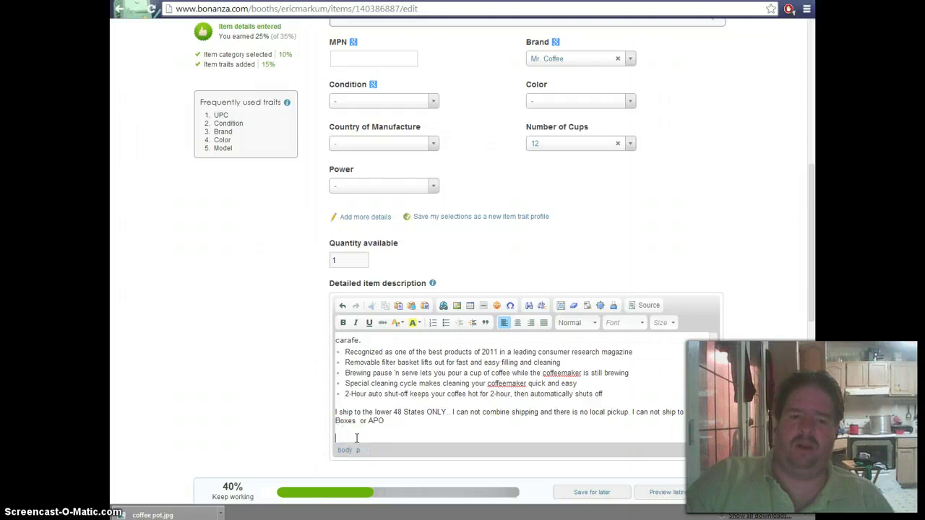
- Add a last description line reading EMB0047Y0UQO by pasting the ASIN and prefixing EM
key("ctrl+v")
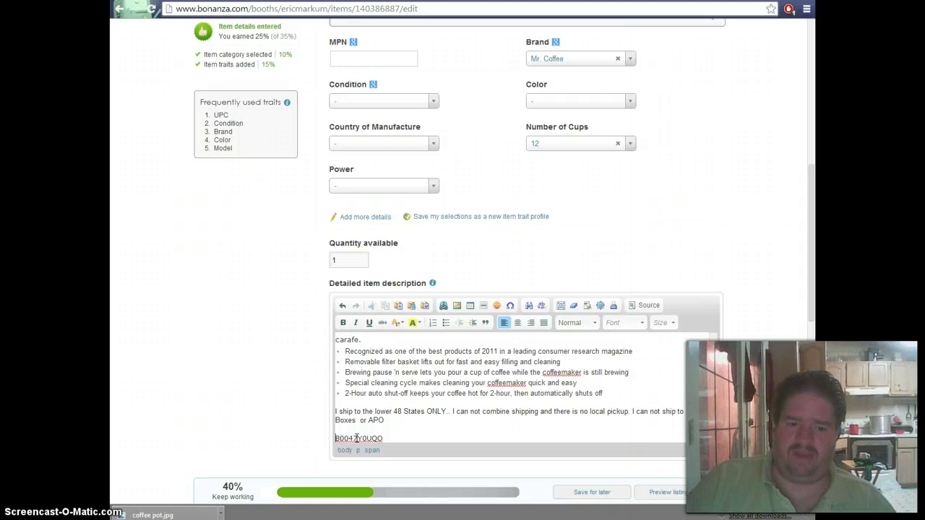
type("EM")
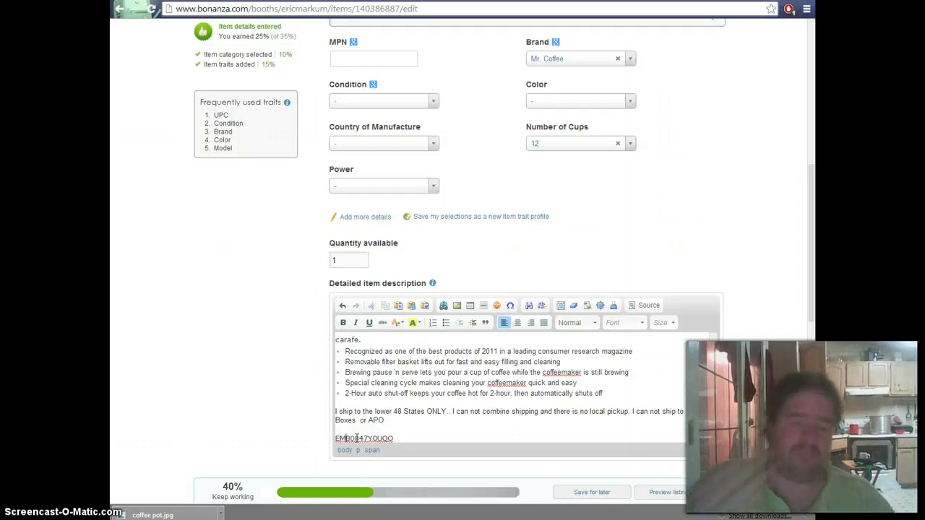
left_click(365, 437)
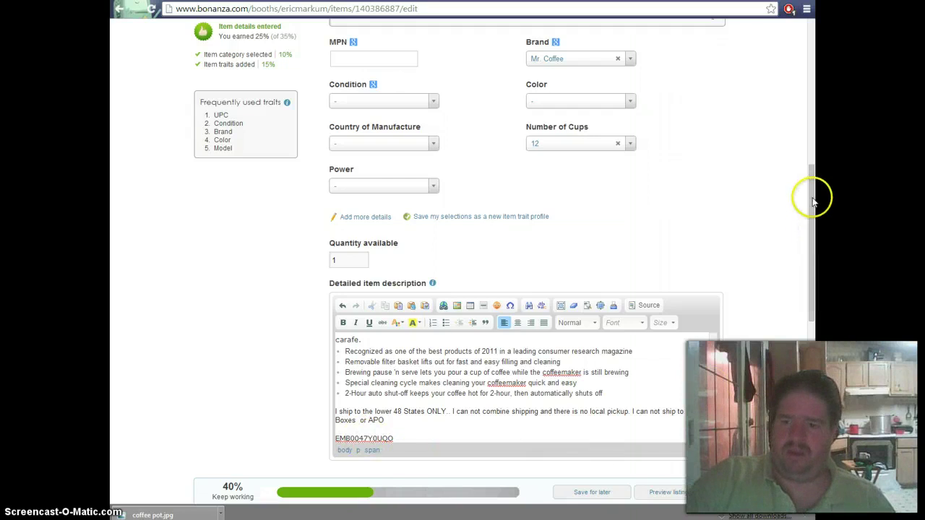
left_click_drag(812, 209, 810, 231)
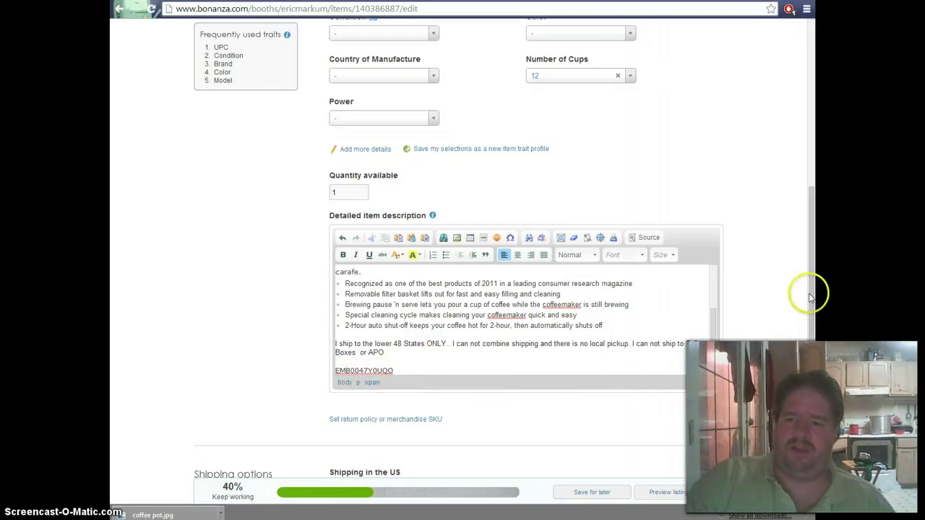
- Scroll past shipping options to 'Set a price for your item' and focus the List price box
left_click_drag(811, 296, 814, 416)
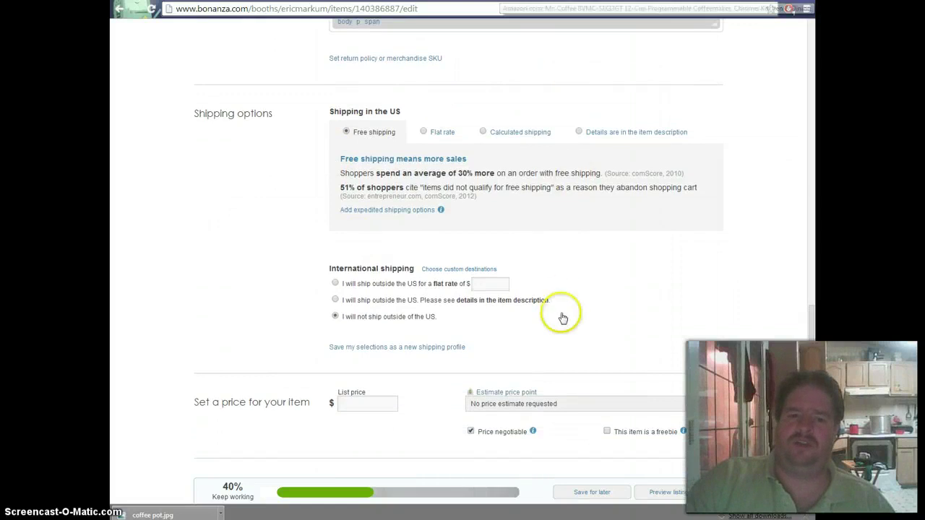
left_click(362, 402)
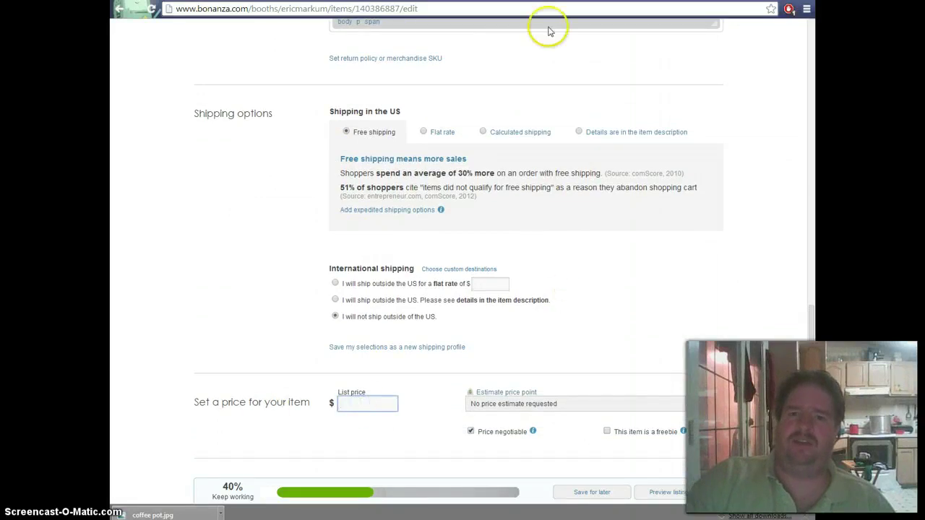
- Read the coffeemaker's $53.70 list price at the top of the Amazon page, then return to Bonanza
left_click(502, 1)
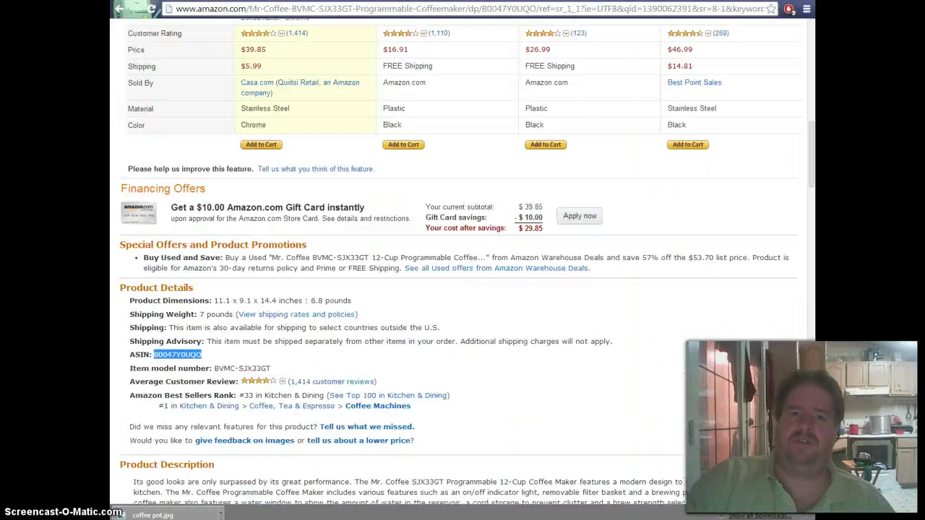
scroll(568, 77, "up", 4)
scroll(567, 77, "up", 5)
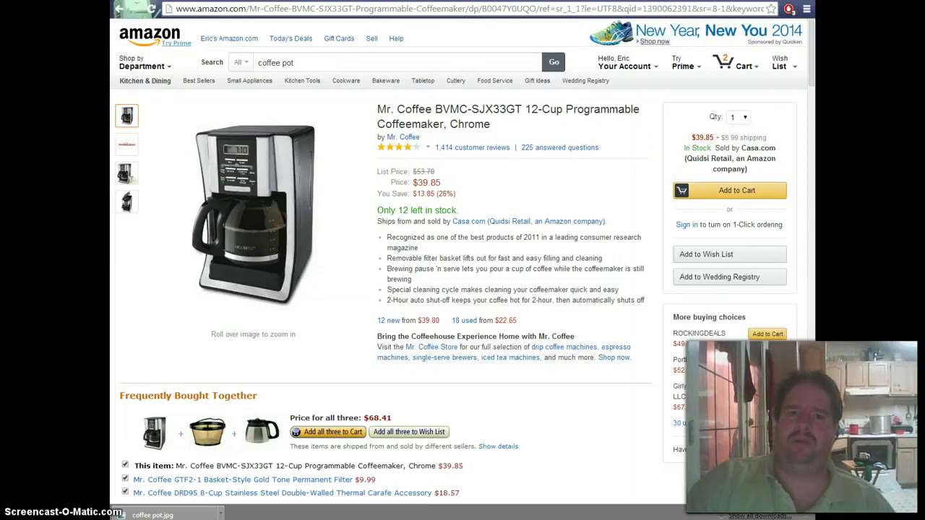
key("ctrl+Tab")
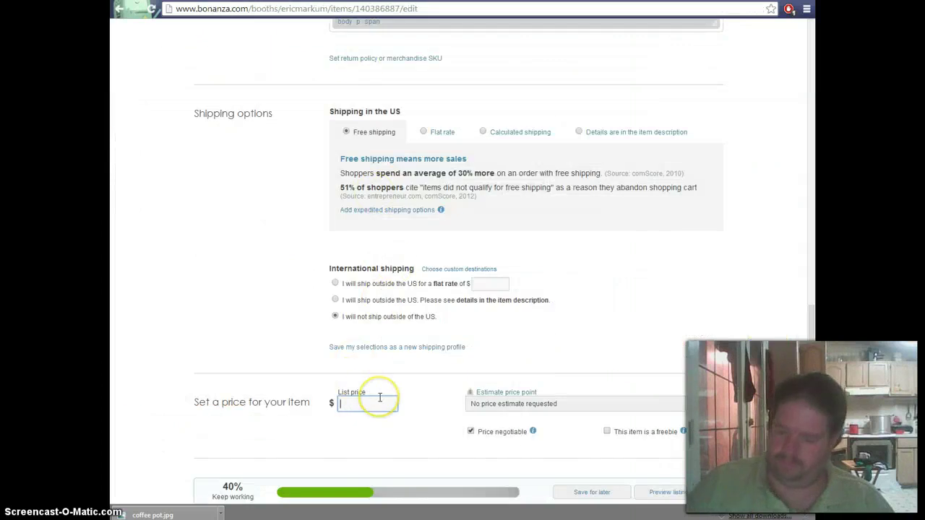
- Set list price 53.70, uncheck Price negotiable, and add the listing to the booth
type("53.70")
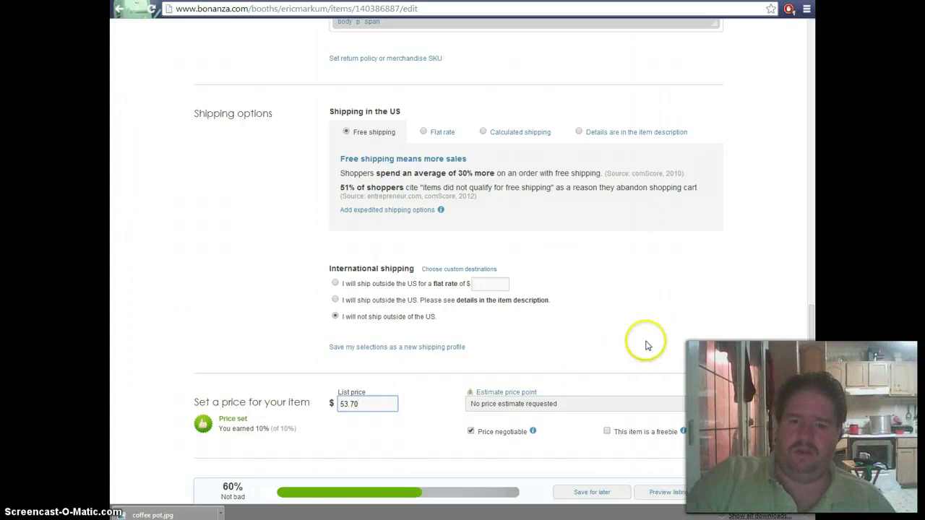
scroll(646, 346, "down", 1)
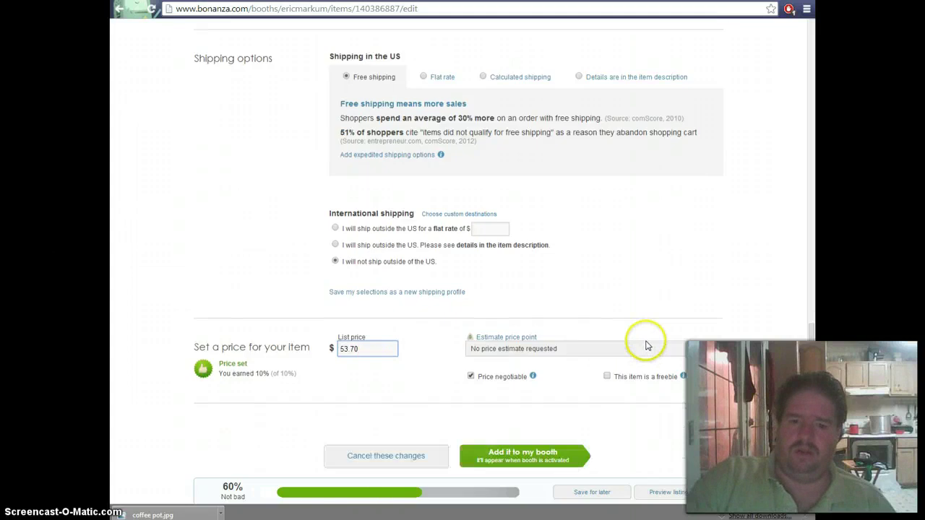
left_click(470, 377)
scroll(340, 378, "down", 1)
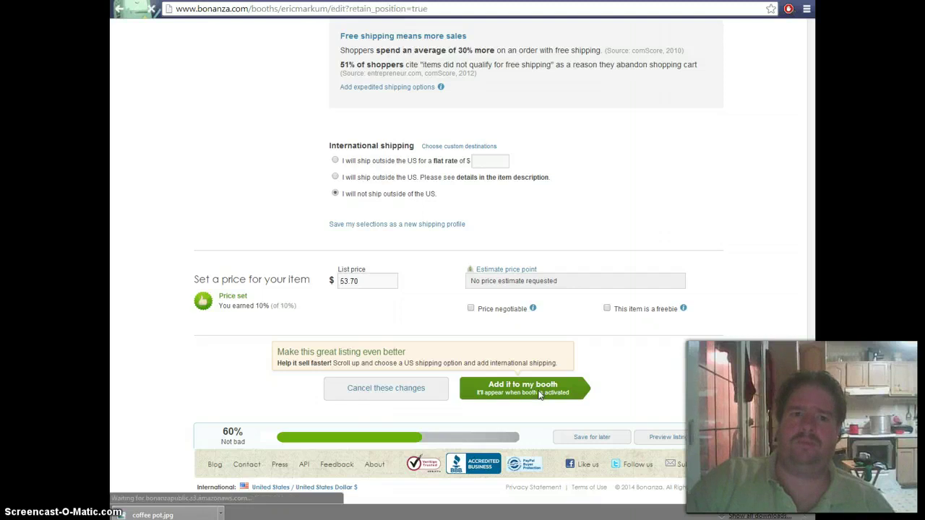
left_click(553, 357)
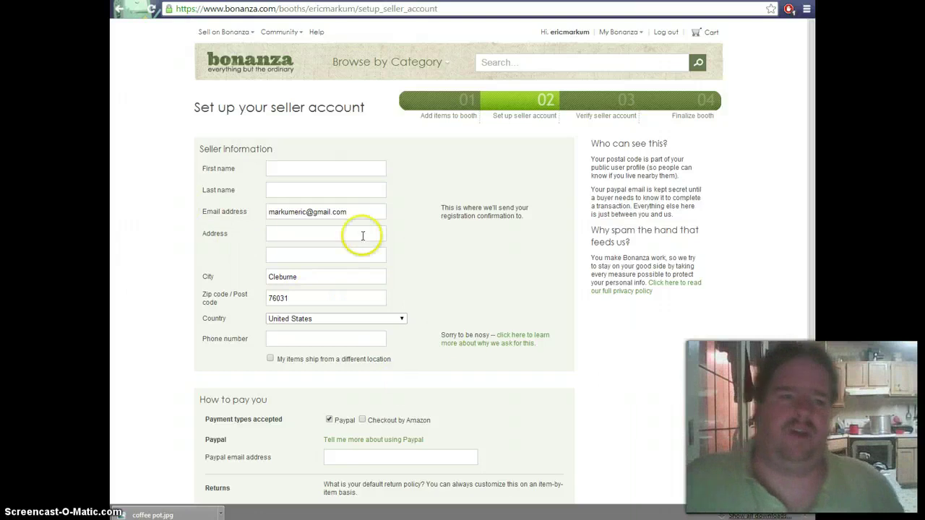
- Enter the seller's first and last name, then move through the Address and Phone number fields
left_click(288, 168)
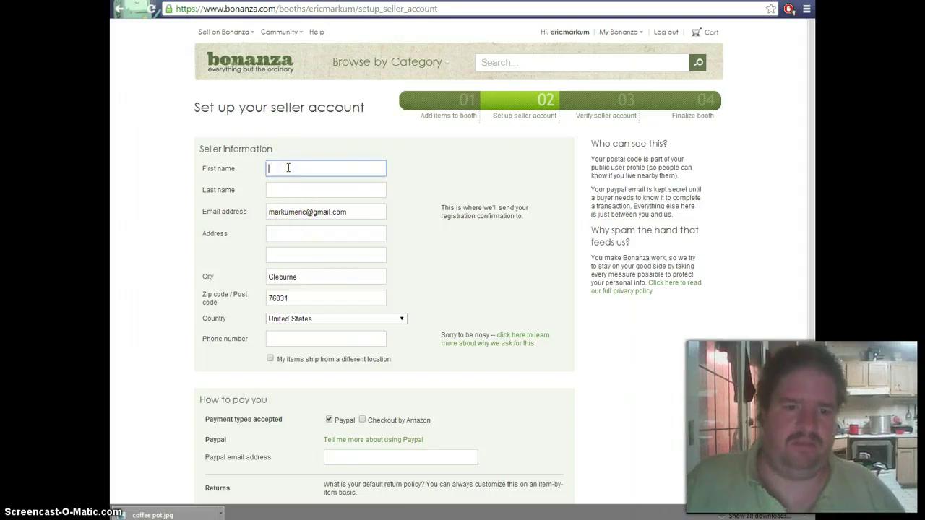
type("Er")
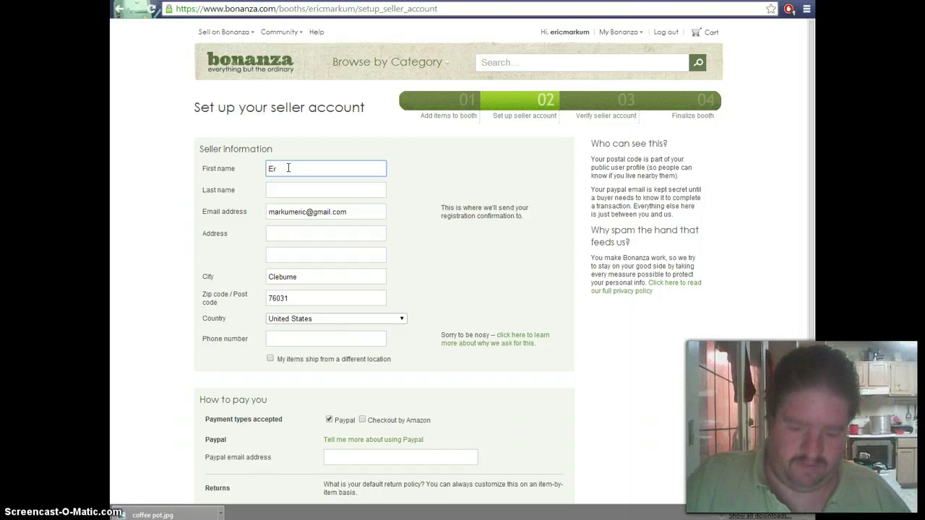
type("ic")
left_click(282, 188)
type("um")
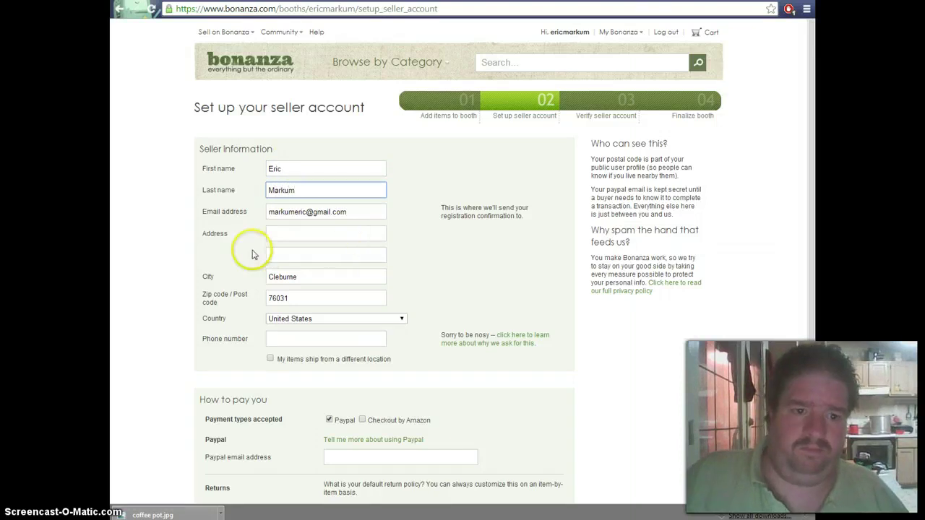
left_click(276, 233)
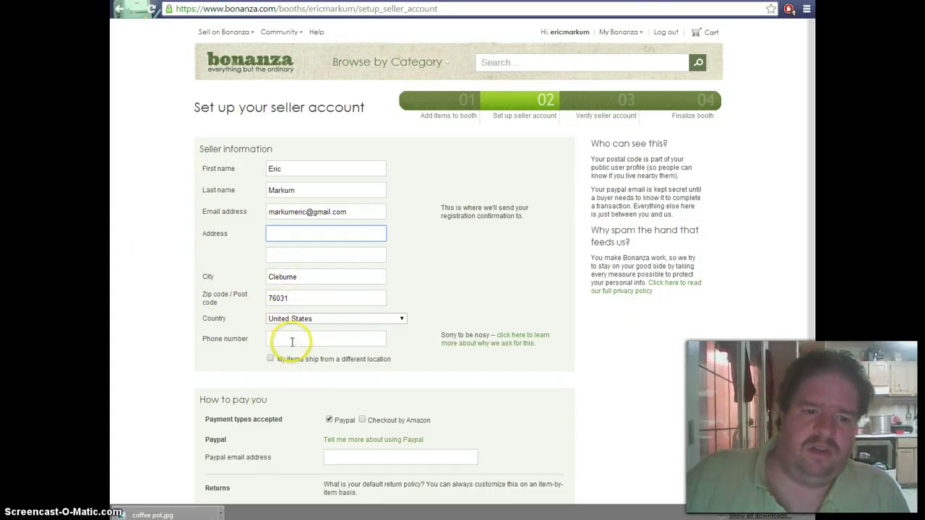
left_click(292, 340)
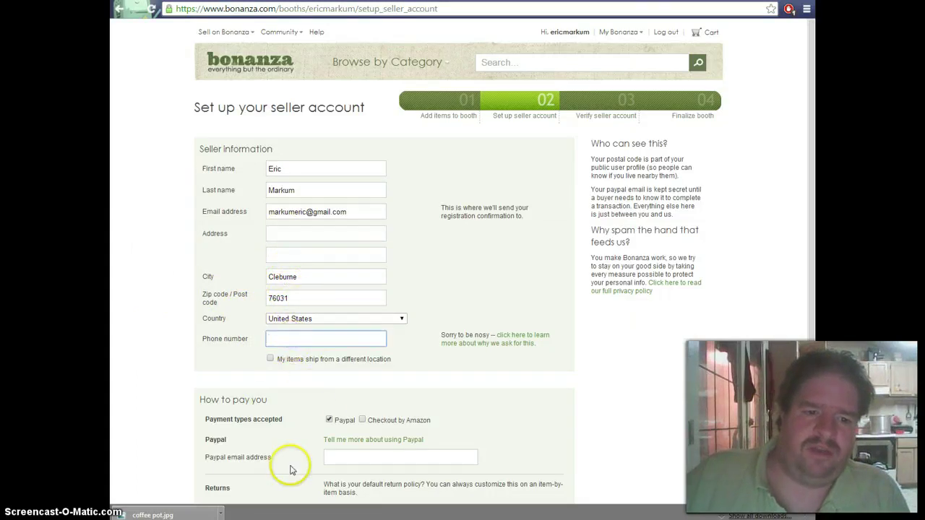
scroll(320, 418, "down", 3)
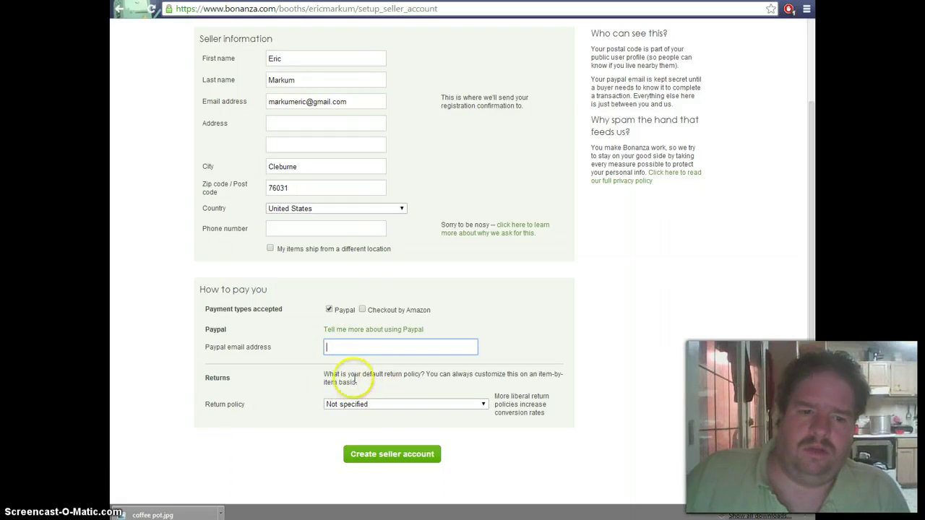
left_click(483, 406)
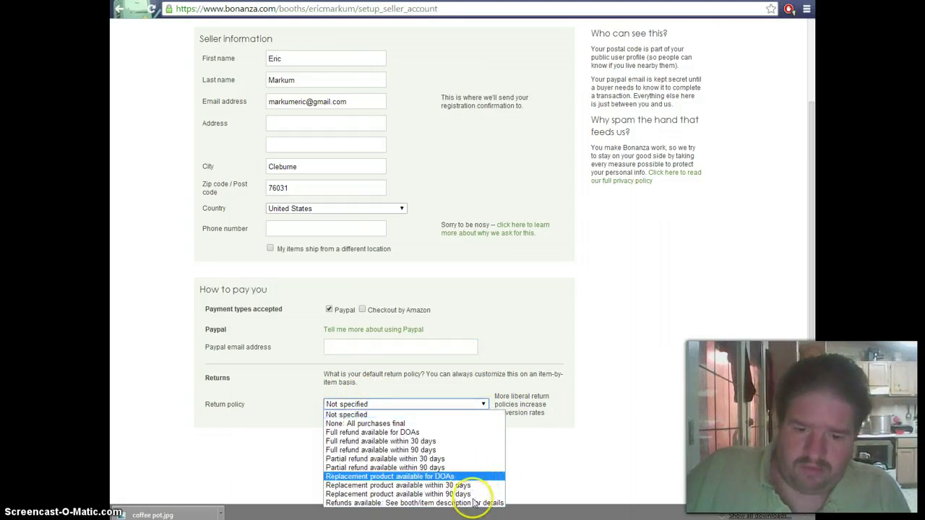
left_click(471, 393)
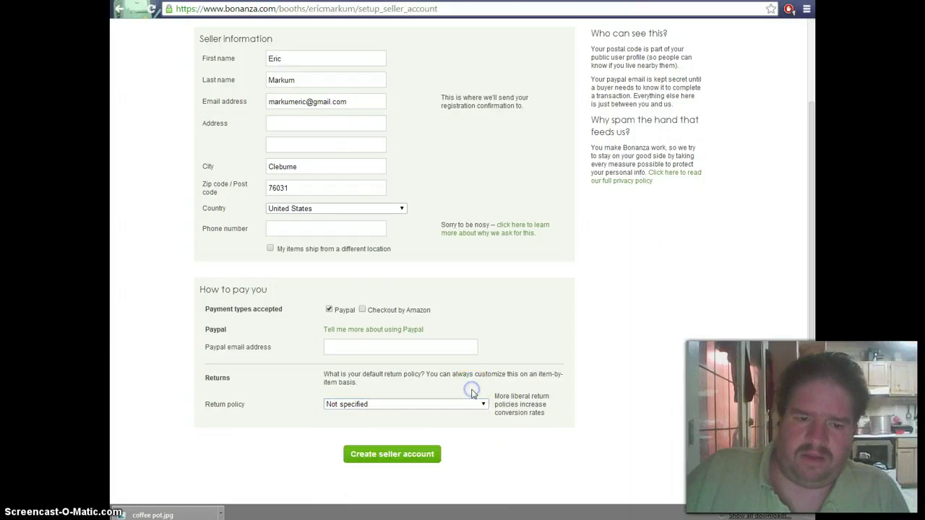
left_click(422, 460)
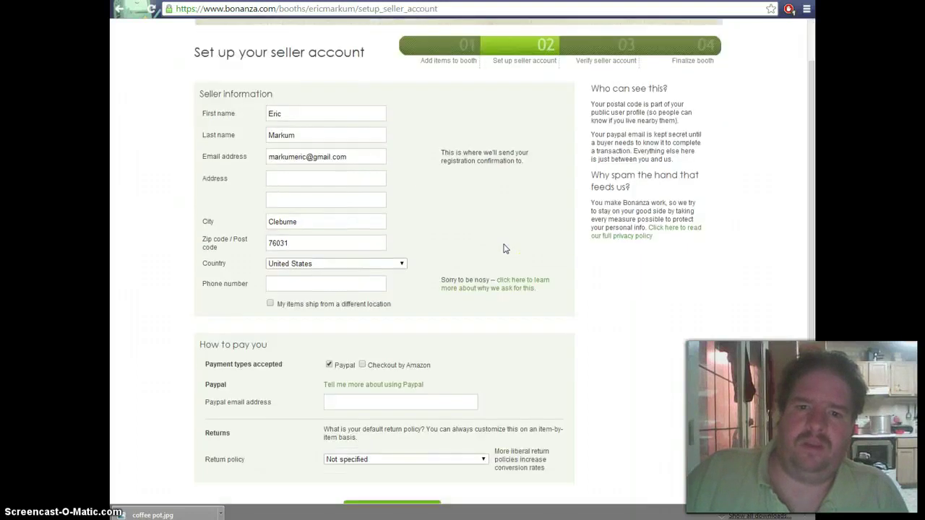
scroll(470, 344, "down", 2)
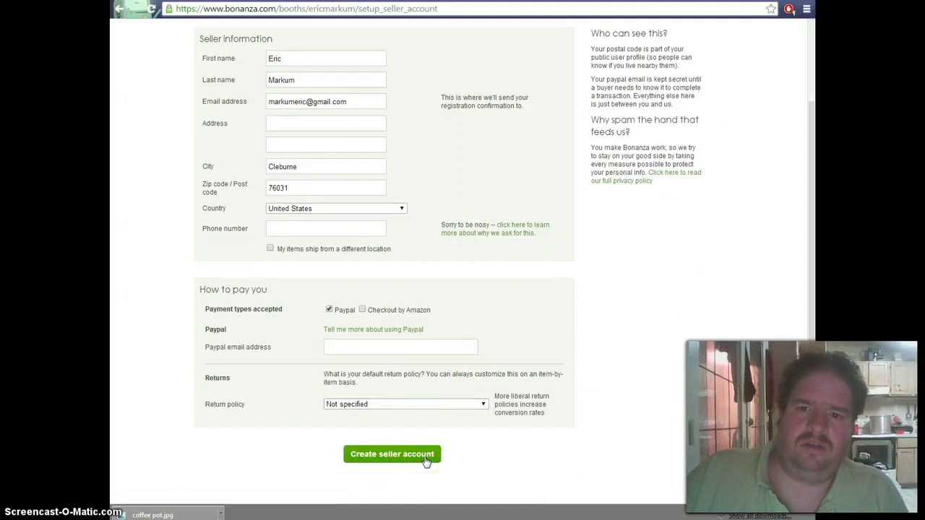
left_click(381, 459)
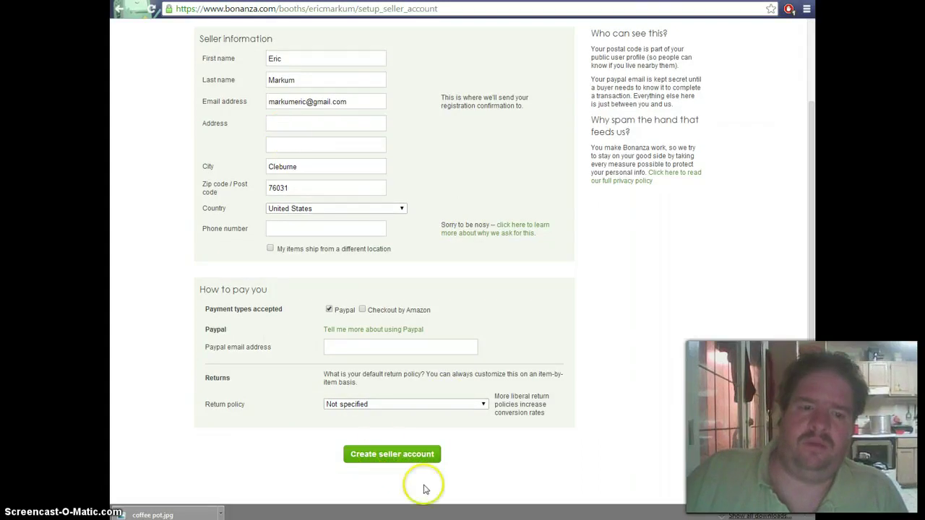
left_click(384, 457)
scroll(571, 231, "up", 1)
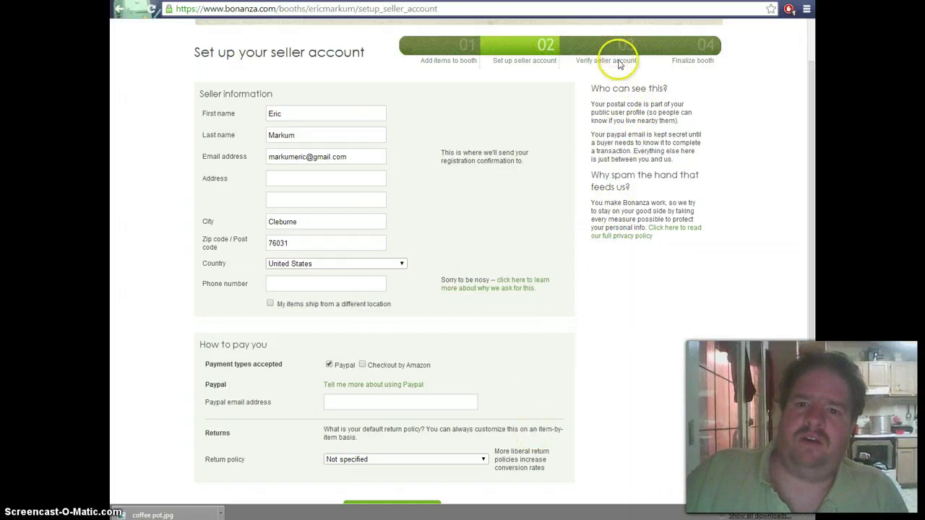
scroll(426, 455, "down", 2)
scroll(506, 390, "up", 3)
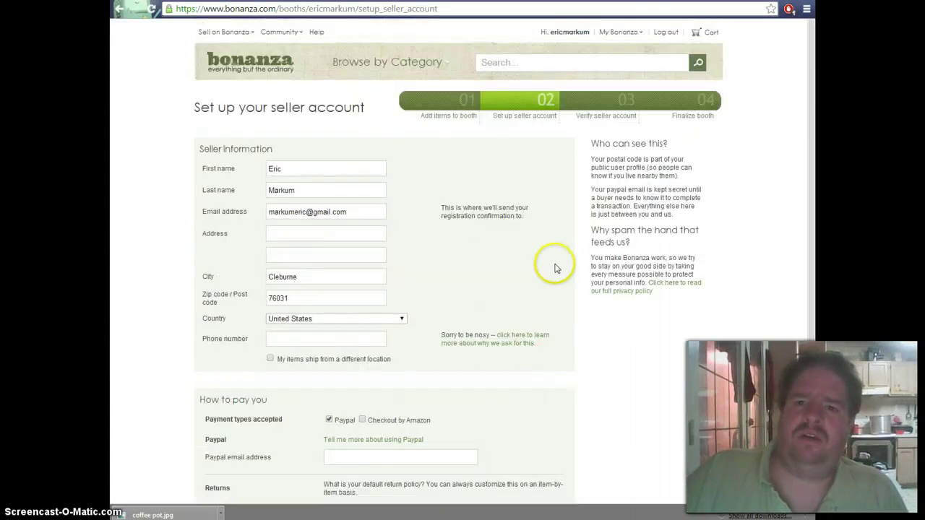